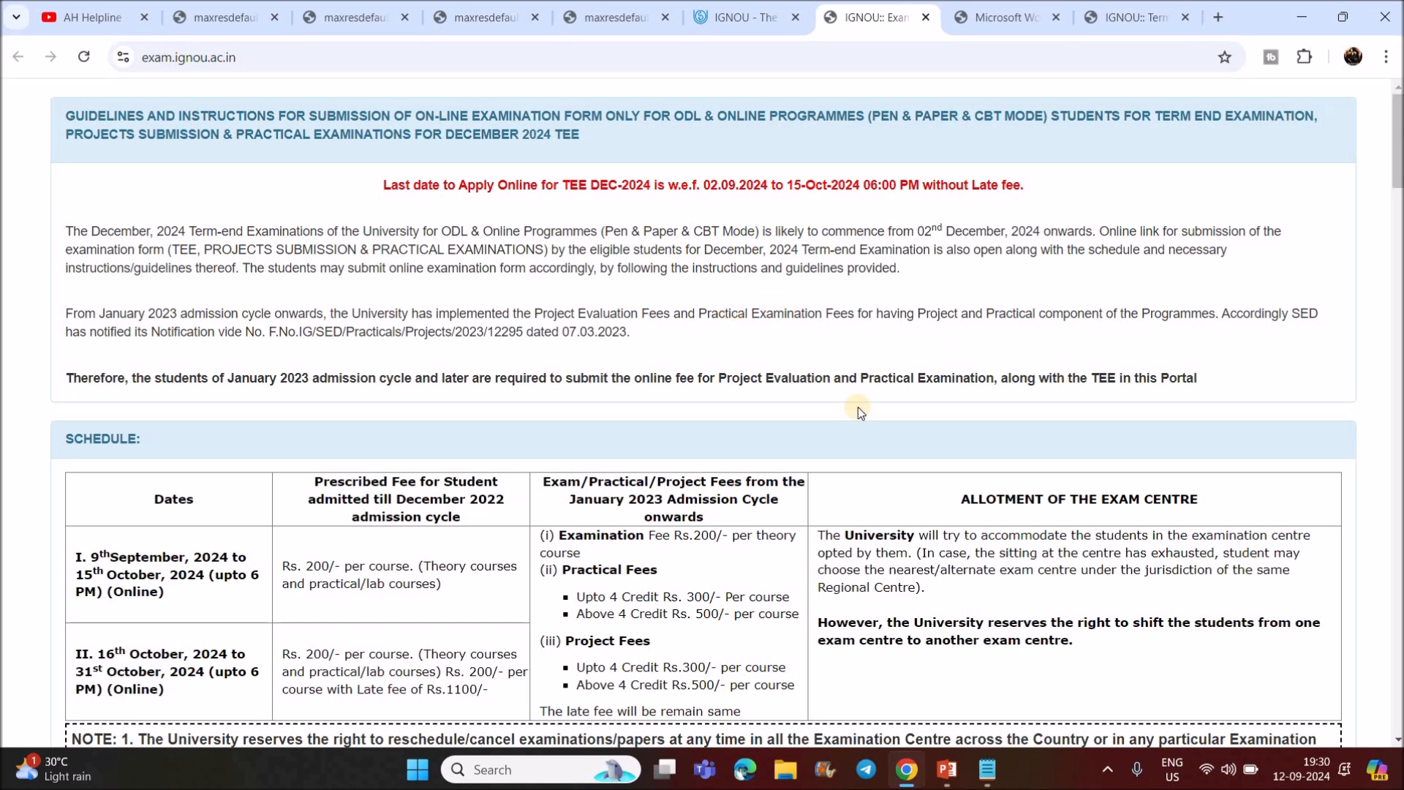
Step: Highlight the first submission window, 9th September to 15th October 2024, in the exam form schedule
left_click_drag(92, 550, 202, 574)
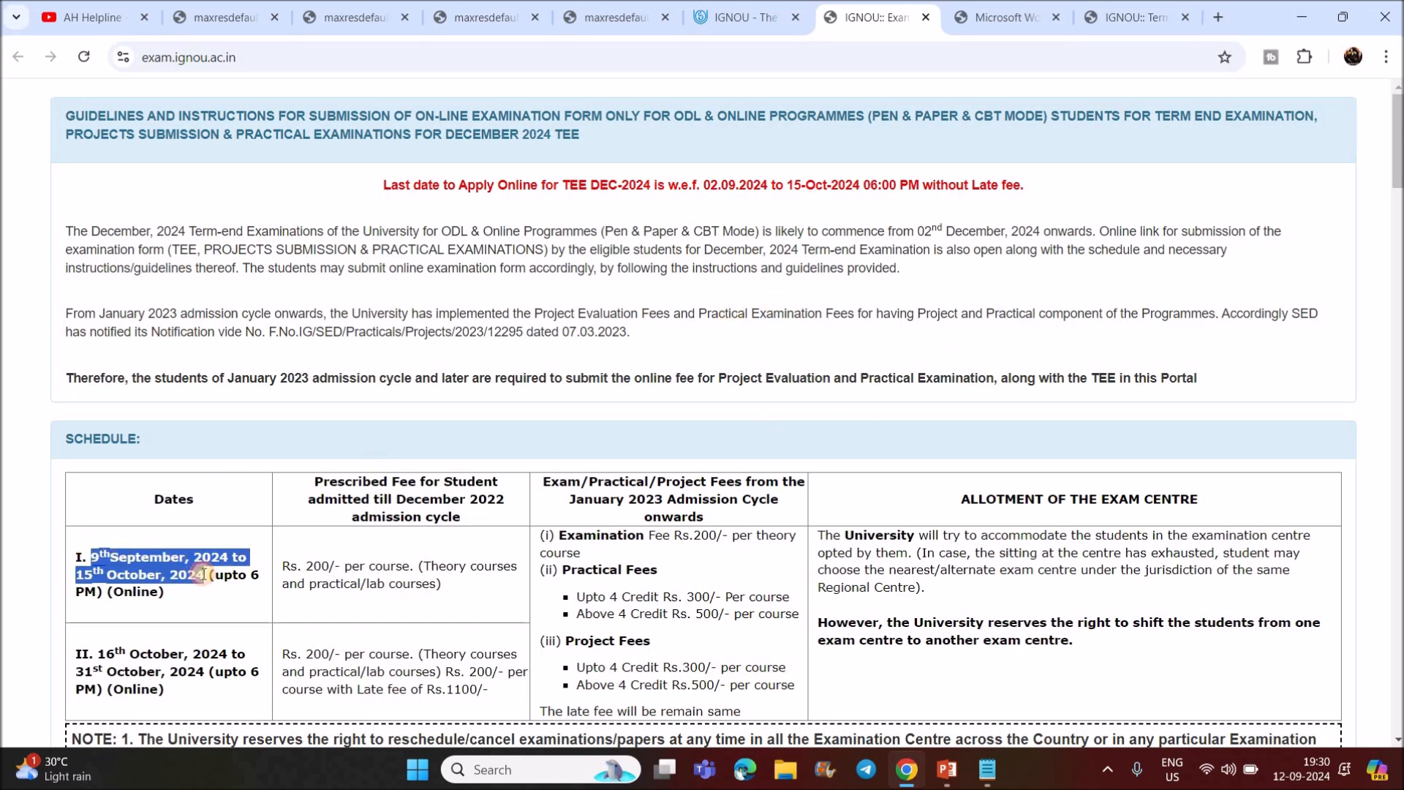
left_click(1299, 556)
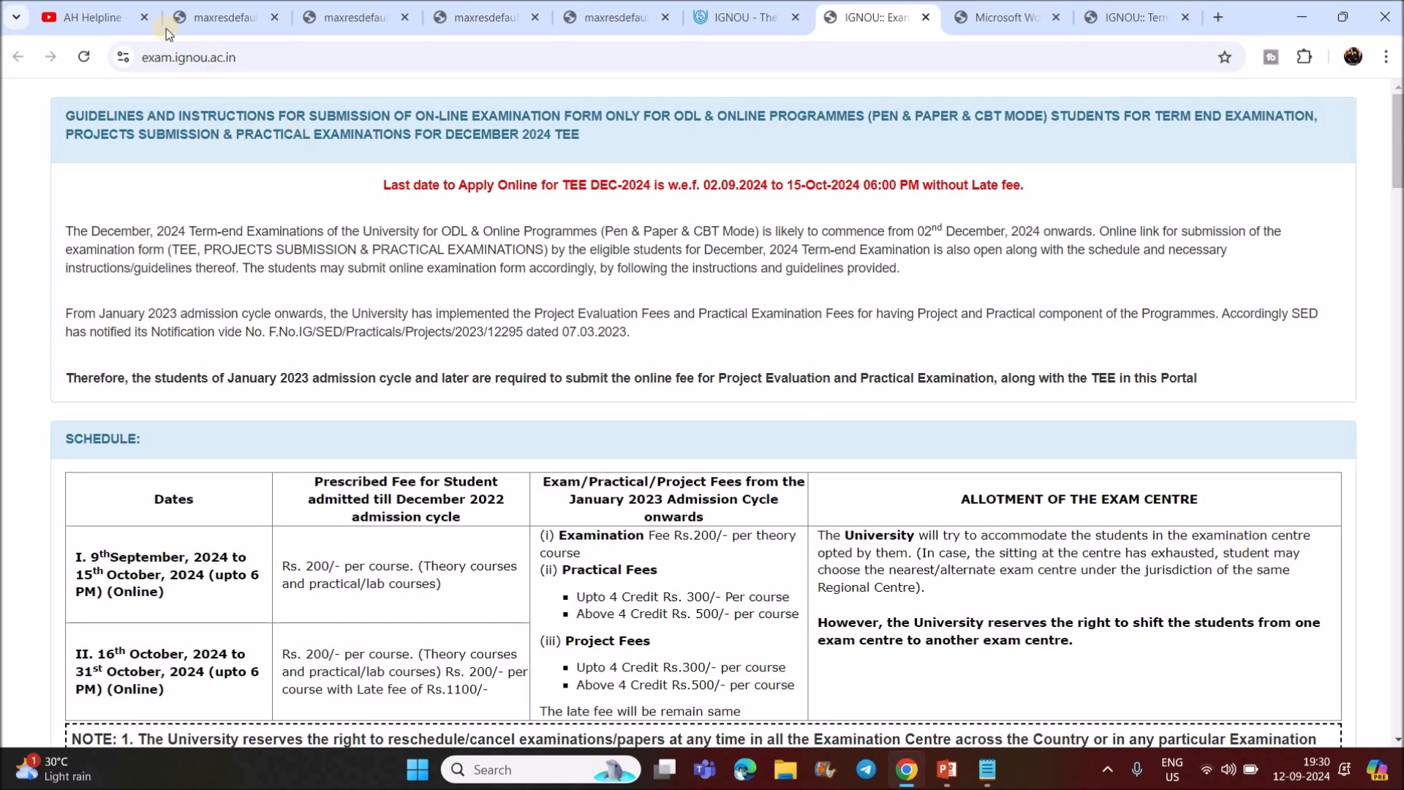
Step: Subscribe to the AH Helpline YouTube channel and set its notifications to All
left_click(84, 16)
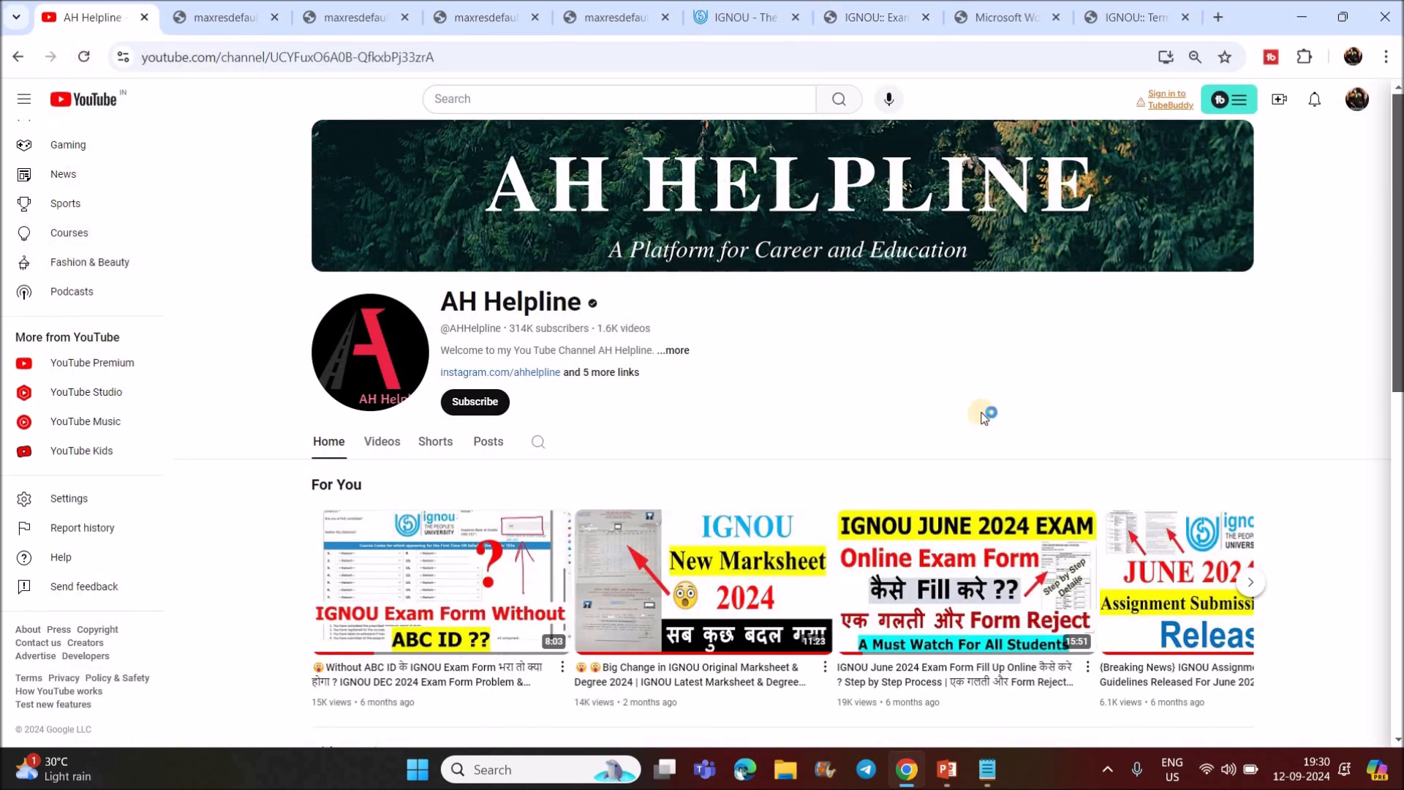
left_click(475, 402)
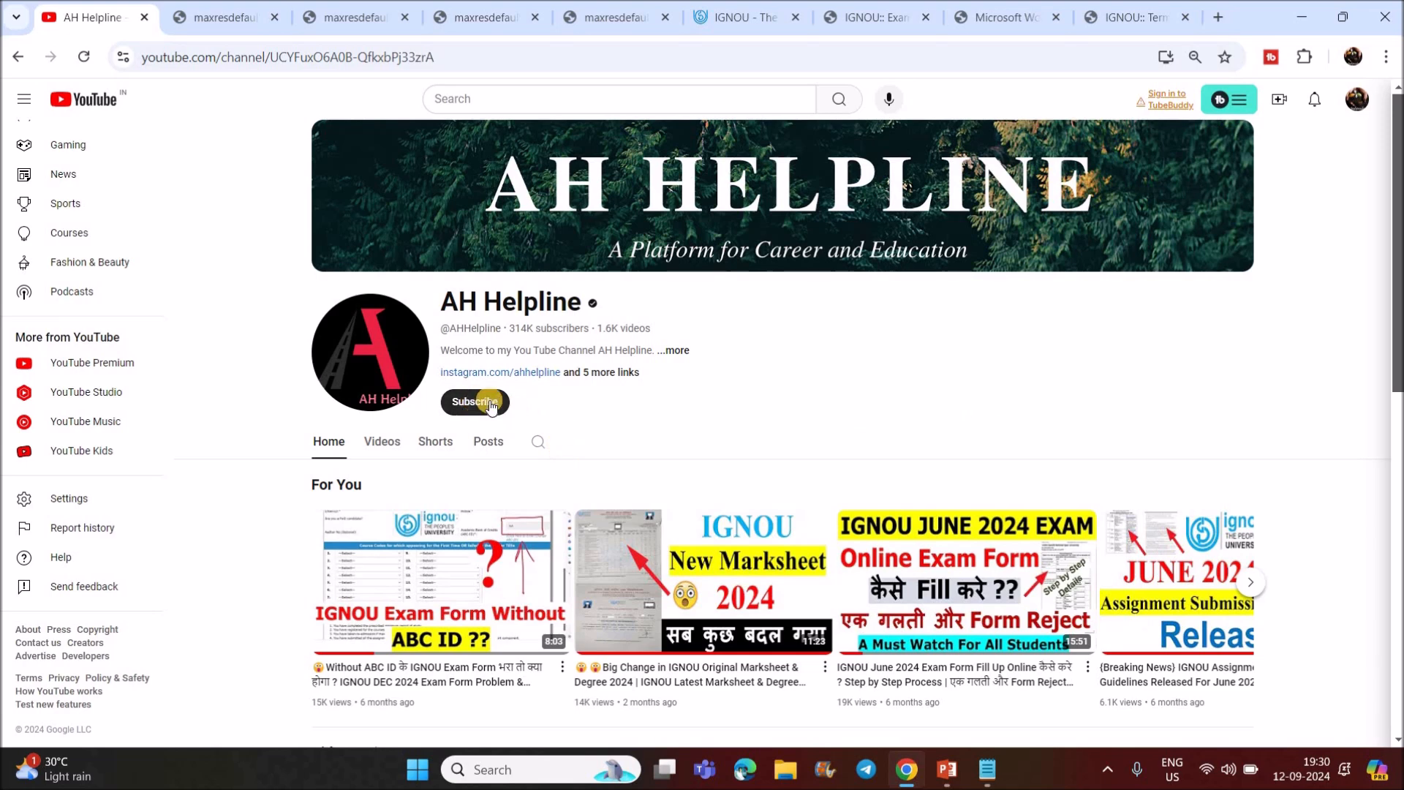
left_click(504, 411)
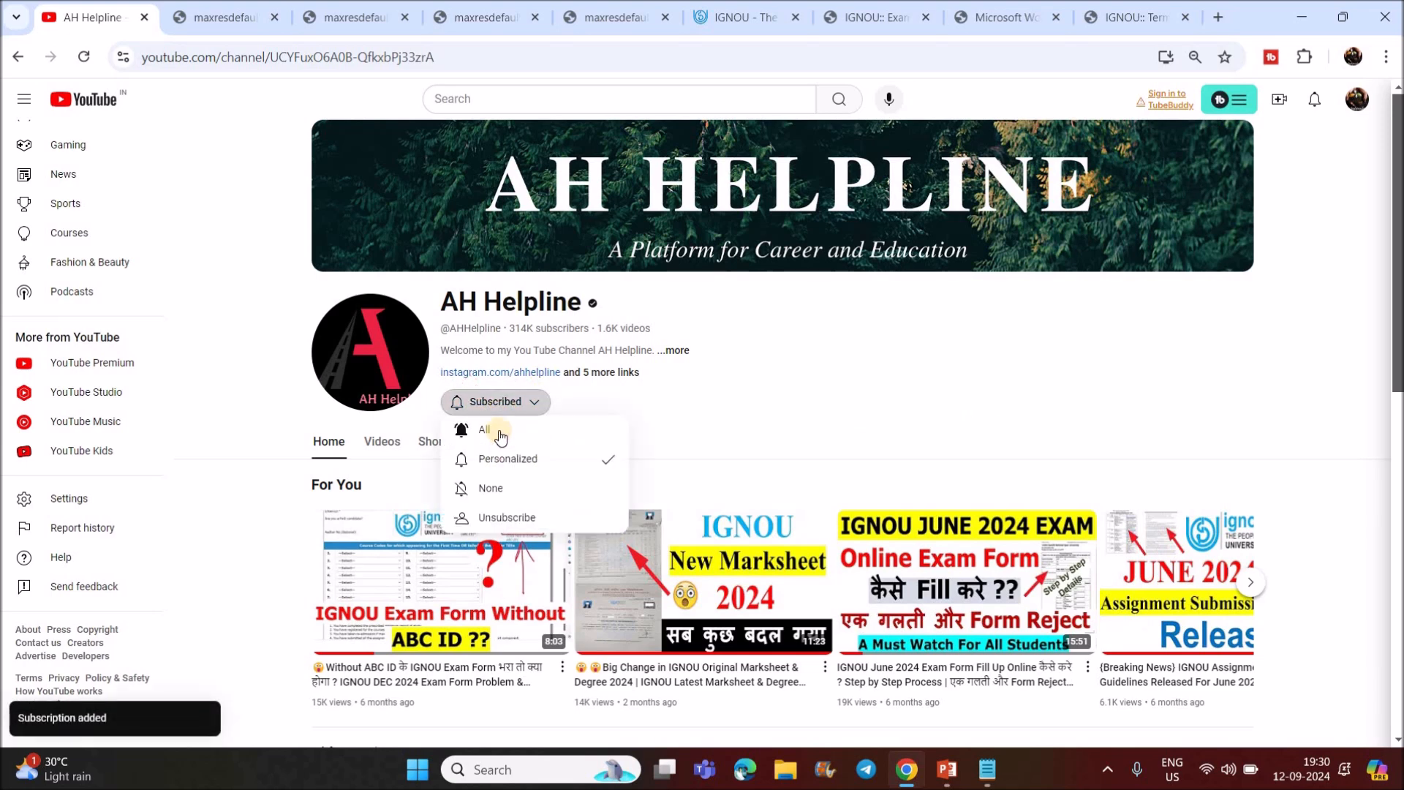
left_click(500, 432)
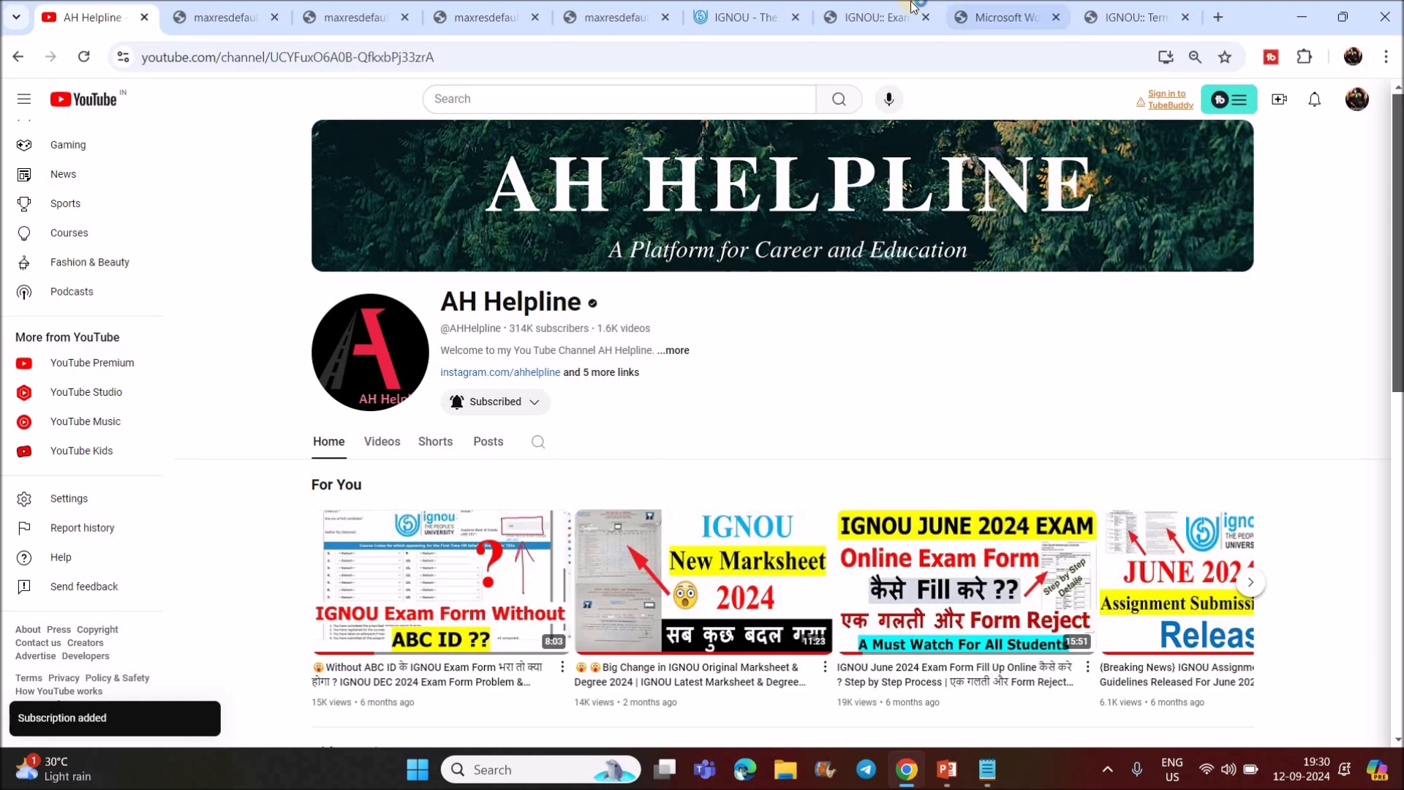
Step: Review the ABC ID requirement in the exam guidelines' important note, the ABC instruction PDF and the online exam form
left_click(881, 10)
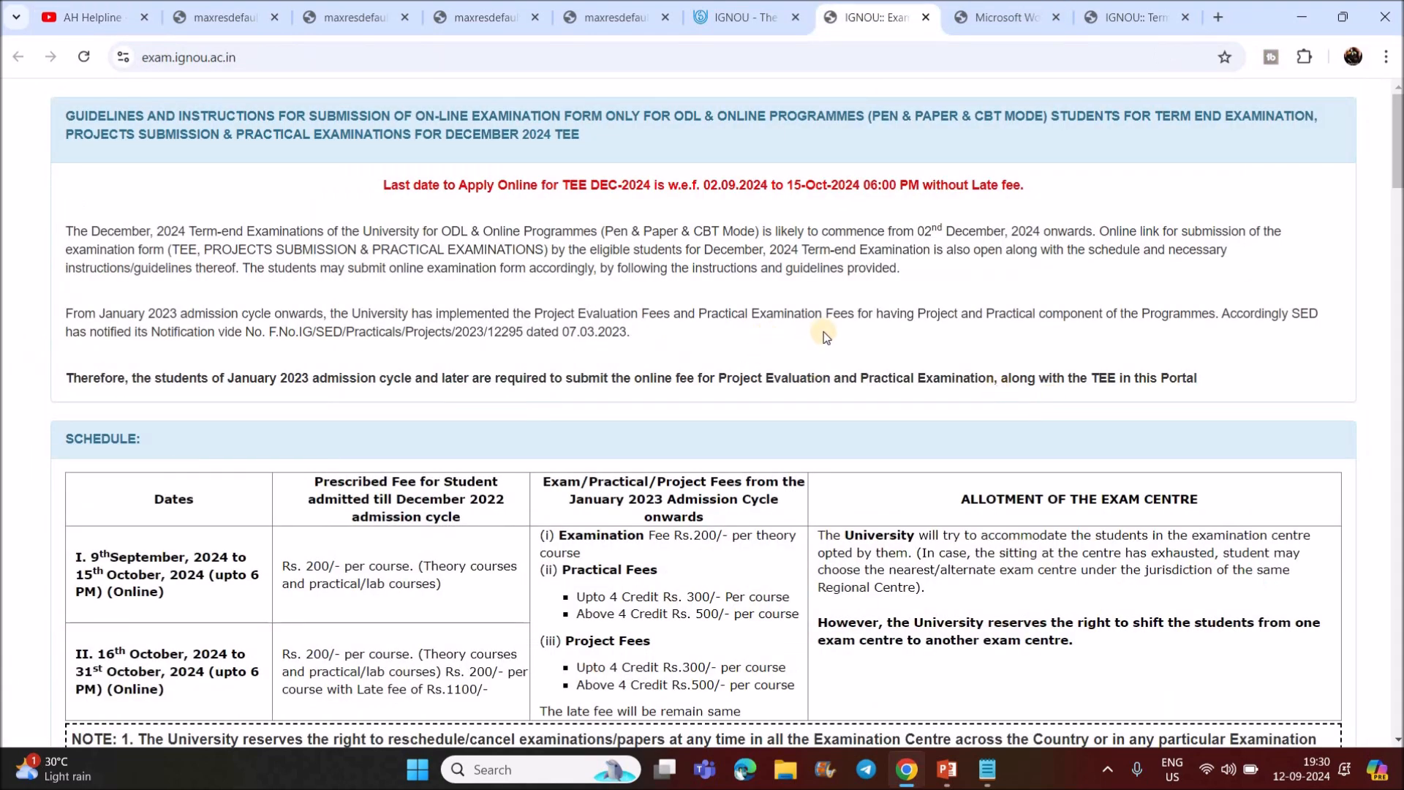
scroll(950, 380, "down", 6)
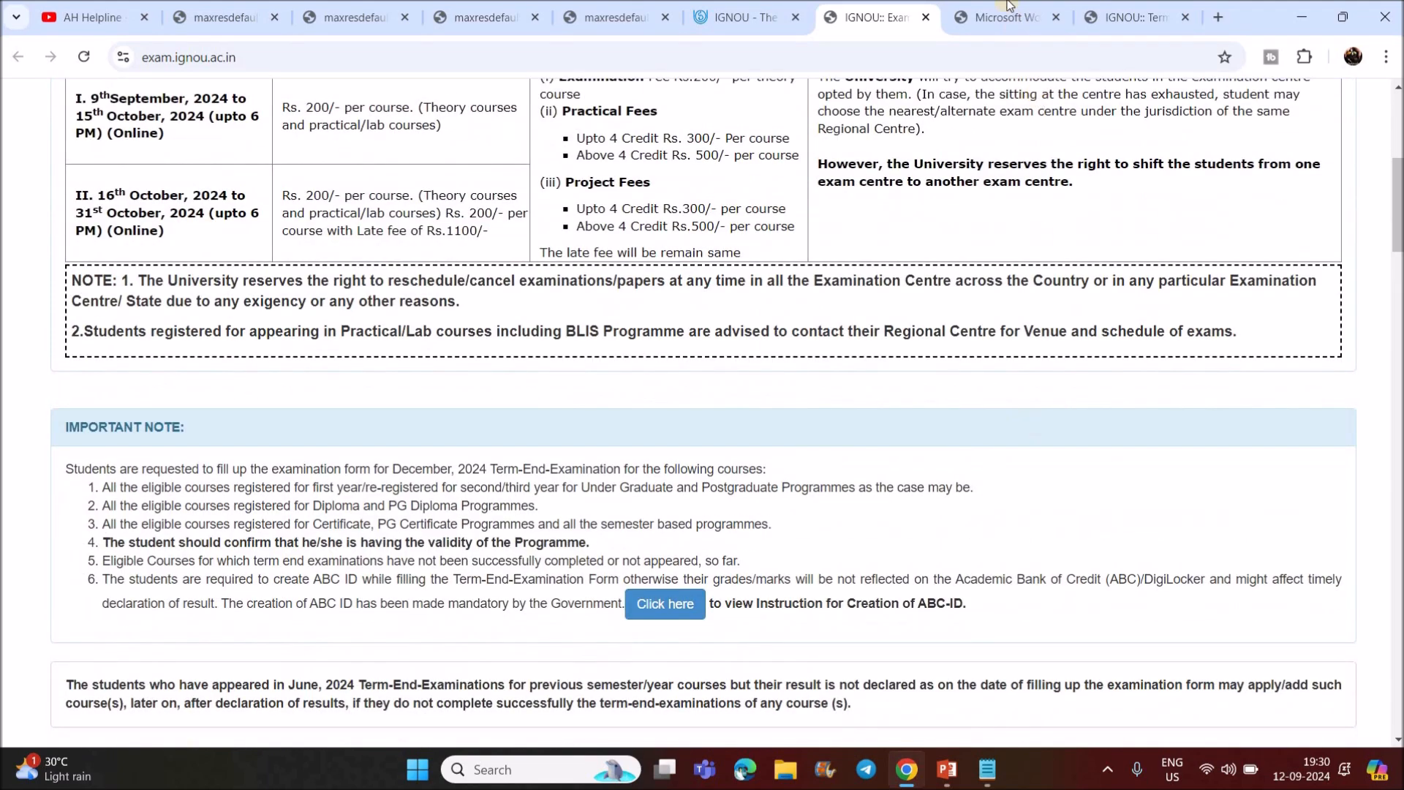
key("ctrl+Tab")
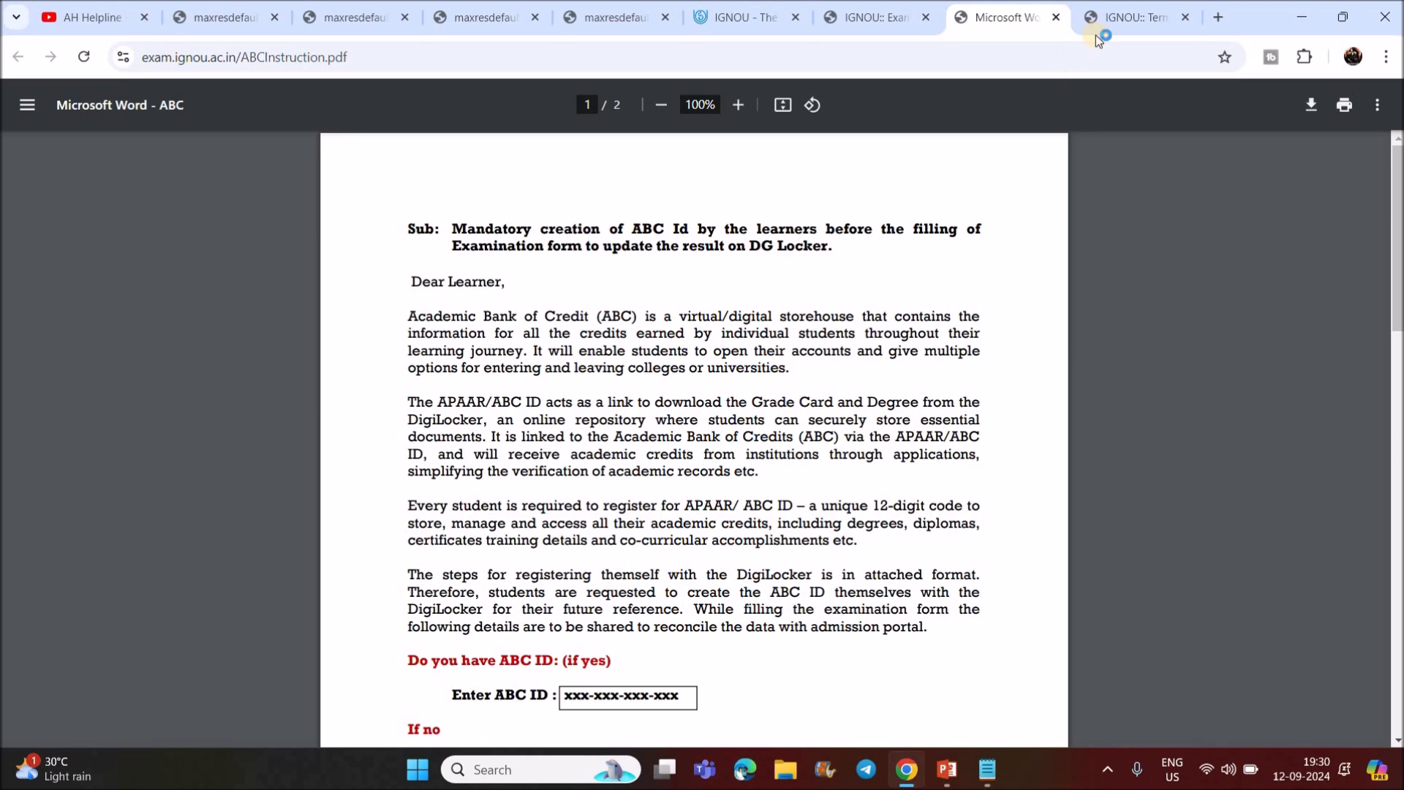
left_click(1138, 9)
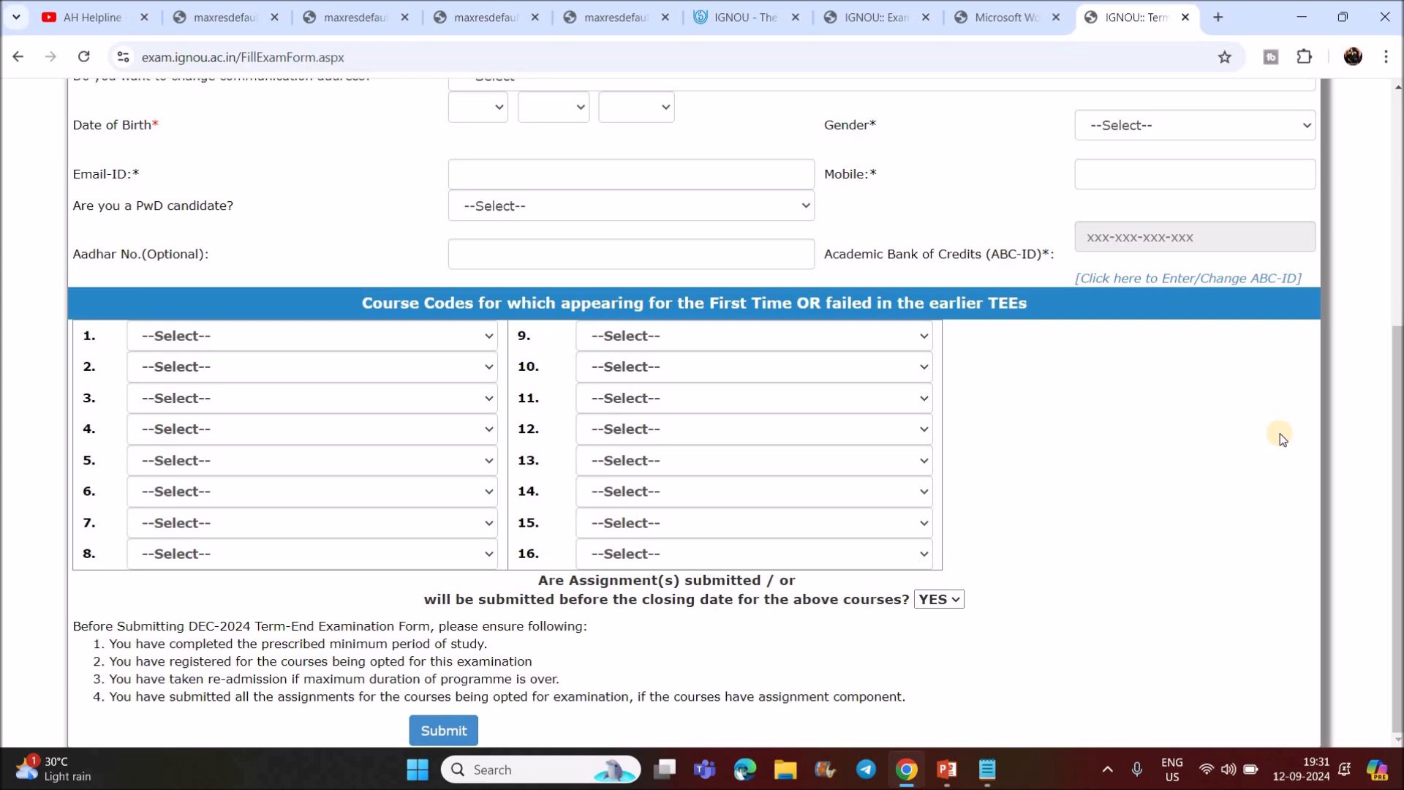
Step: View the thumbnail images about filling the exam form without an ABC ID and about creating an ABC ID, rechecking the guidelines in between
left_click(473, 6)
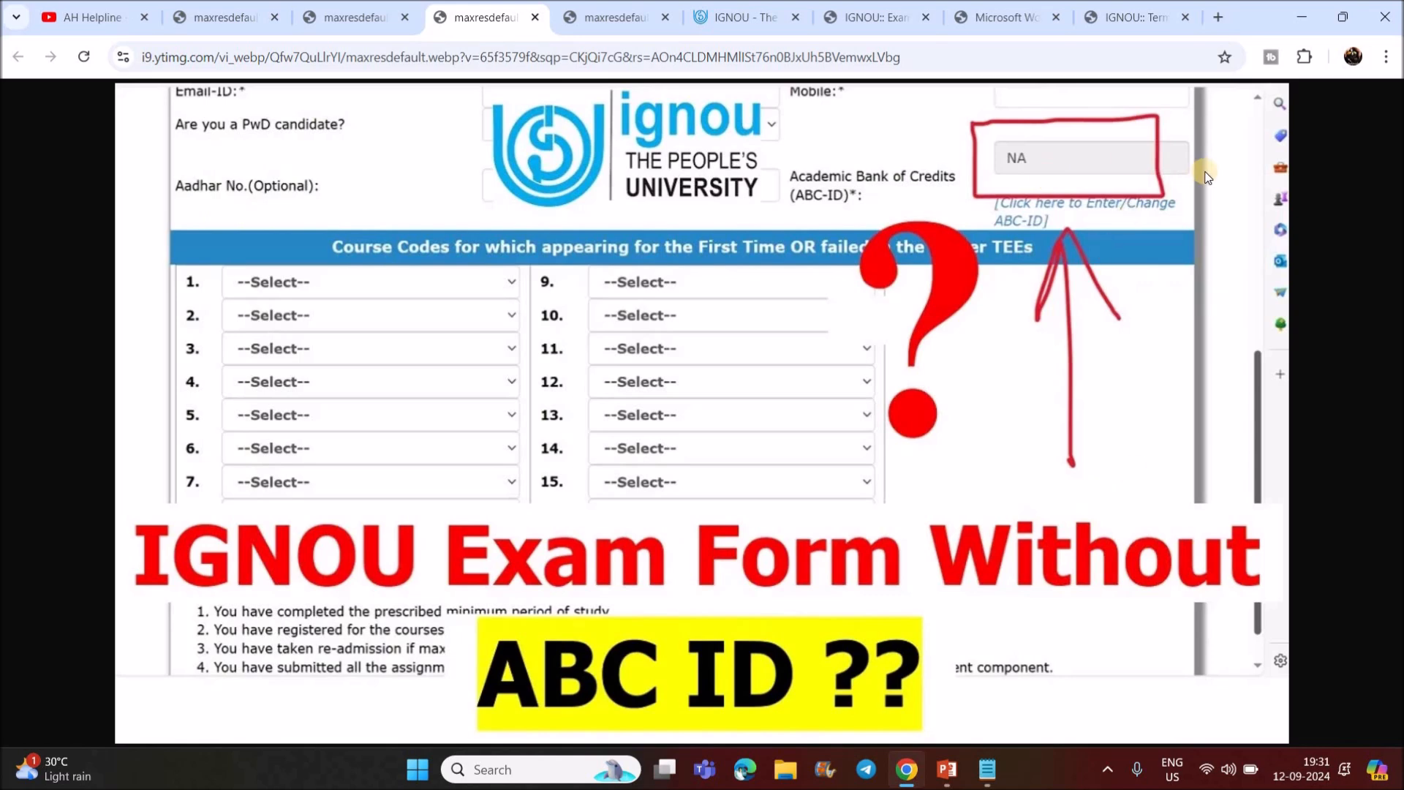
left_click(962, 372)
left_click(1006, 17)
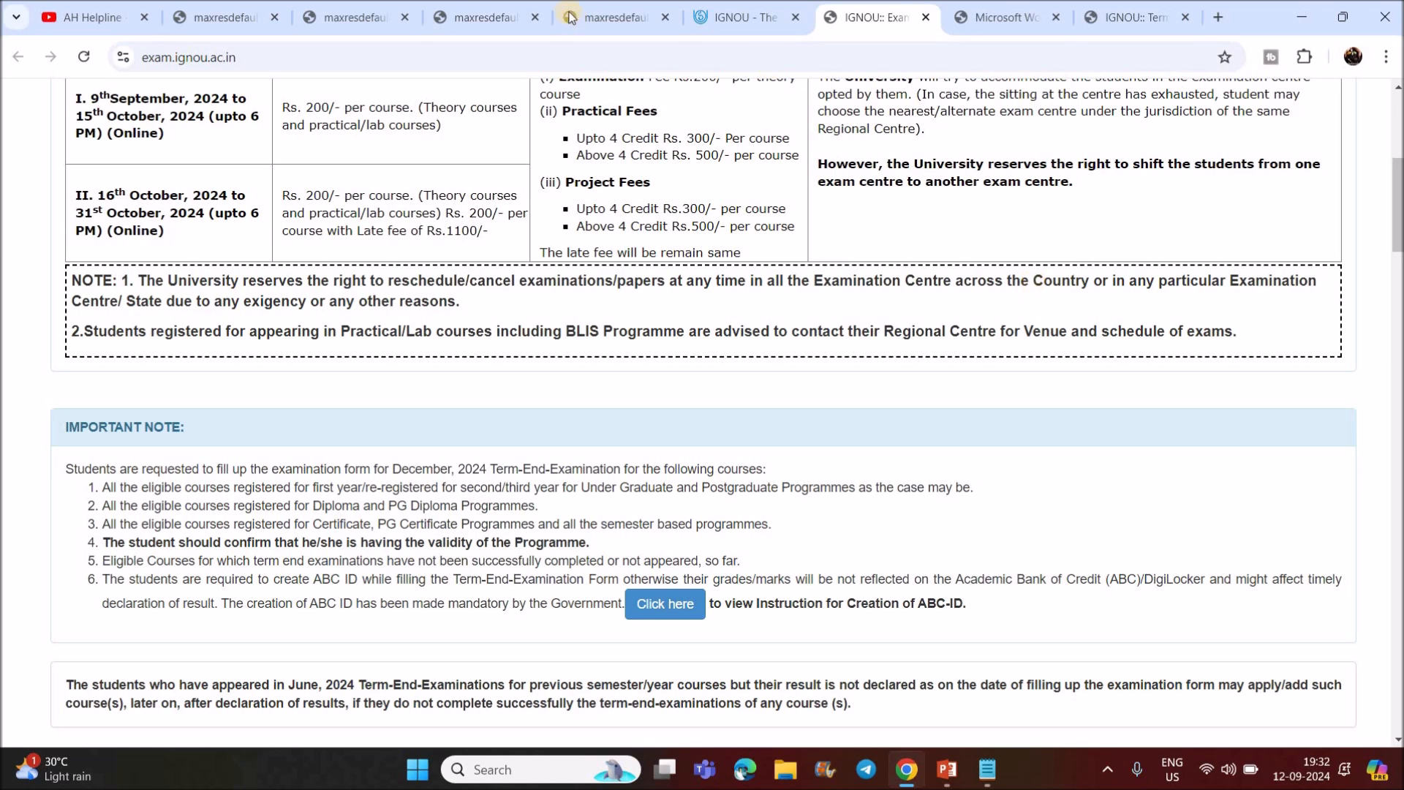
left_click(481, 12)
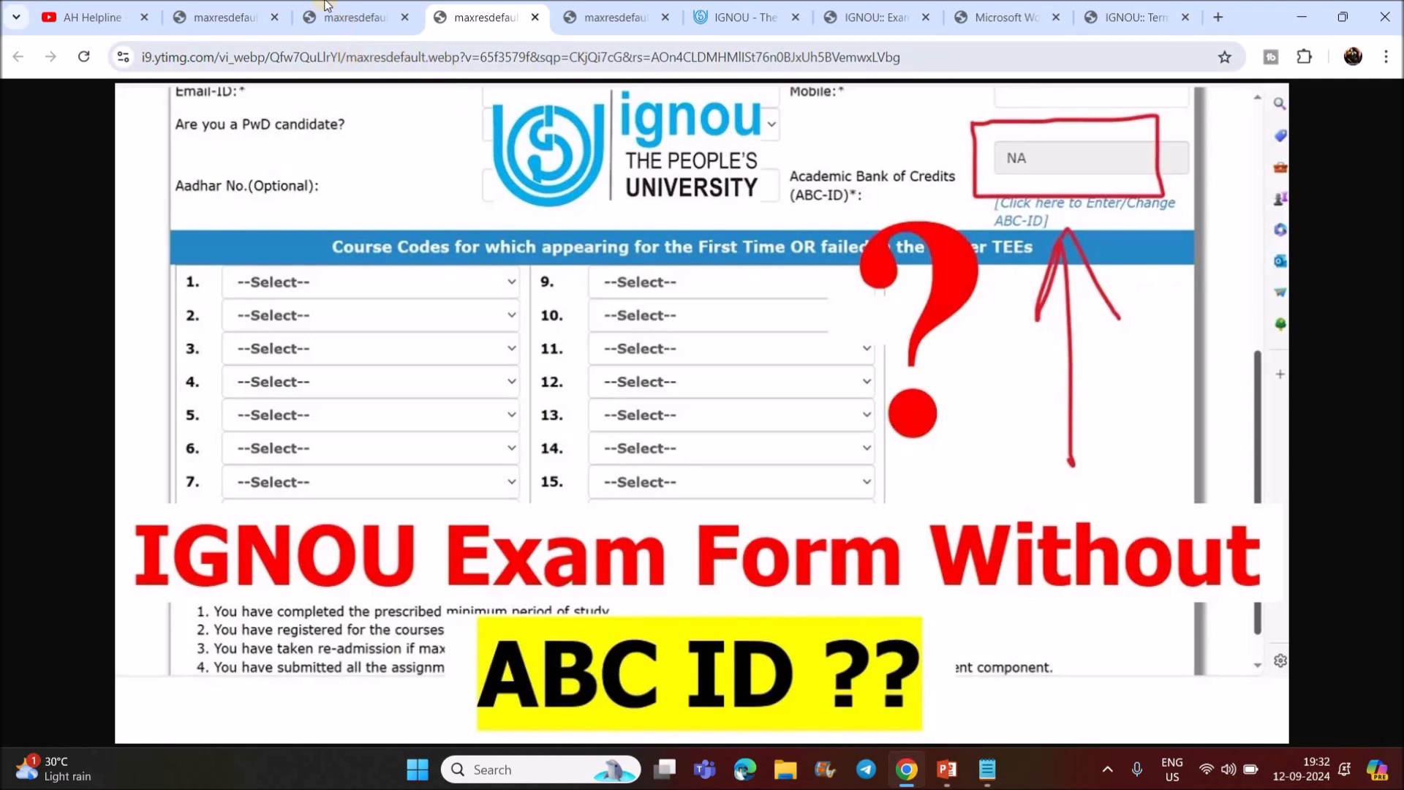
left_click(227, 17)
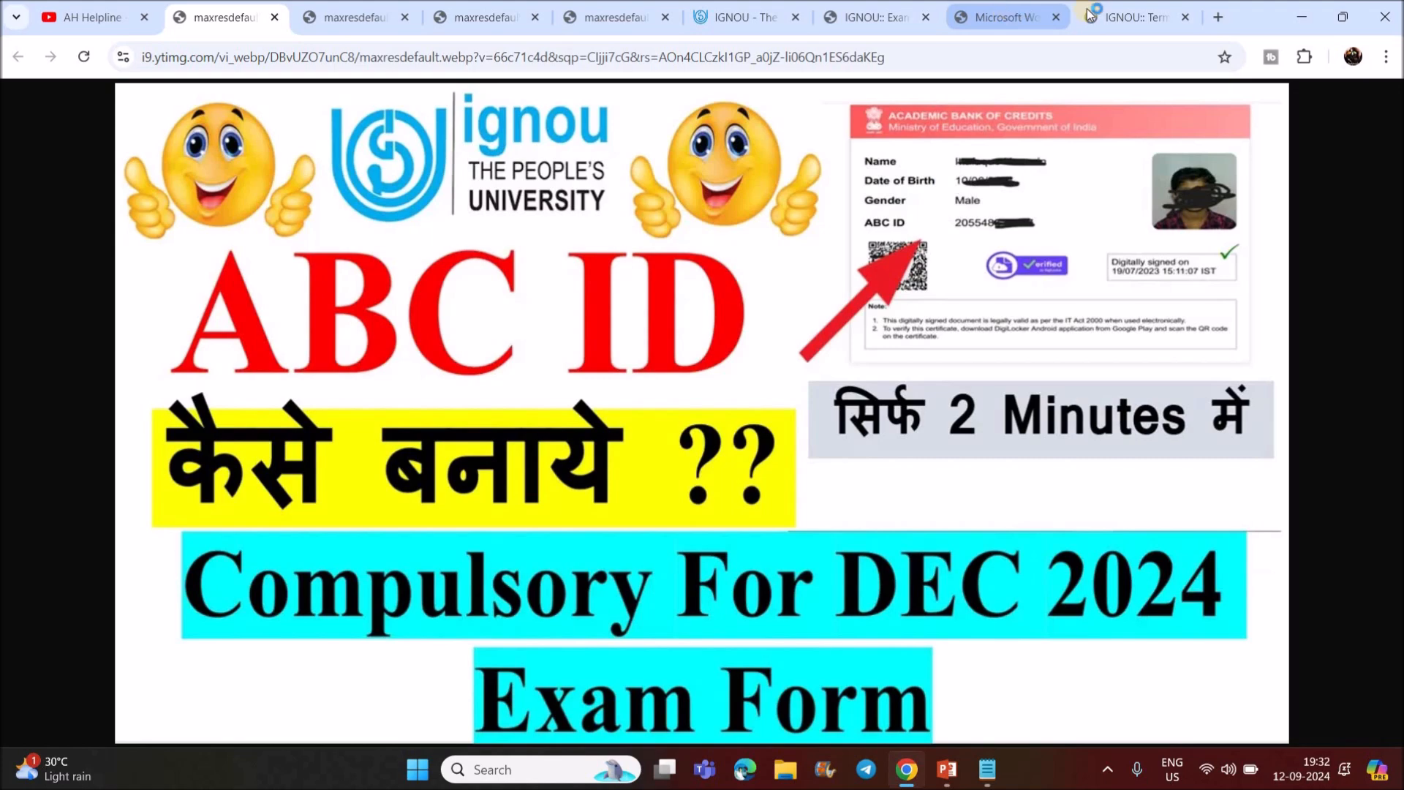
Step: Open the exam form's Enter/Change ABC-ID dialog, answer NO to having an ABC ID and submit it
left_click(1124, 17)
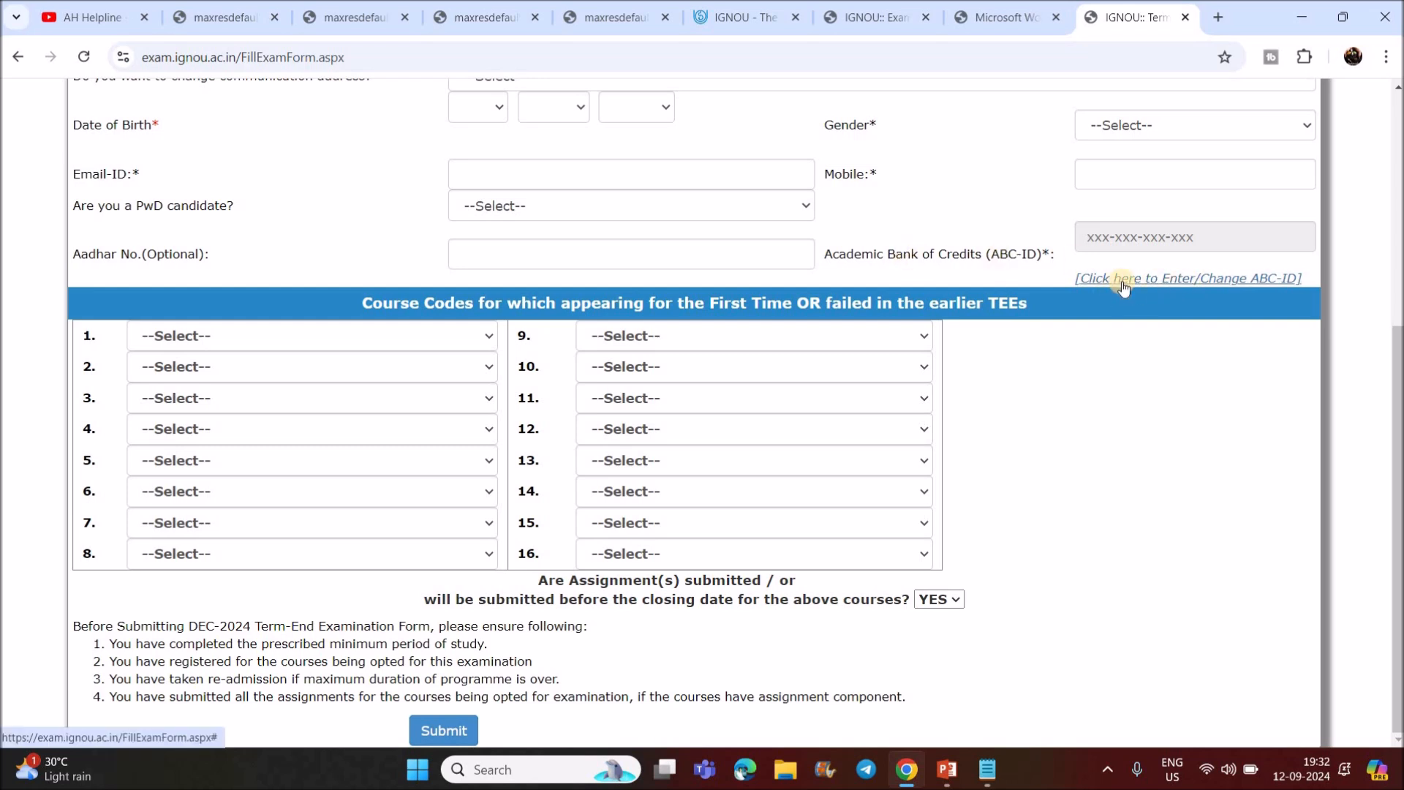
left_click(1227, 285)
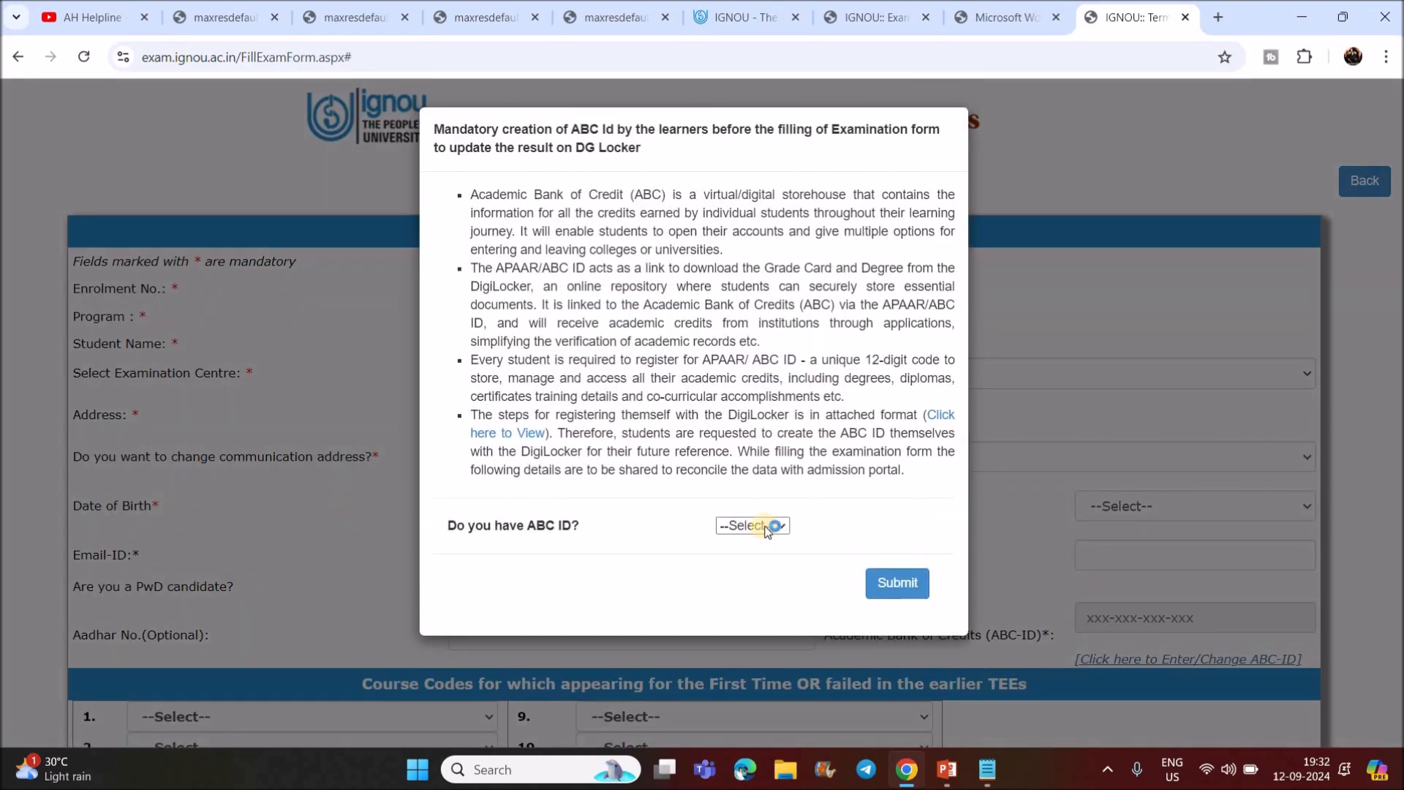
left_click(766, 528)
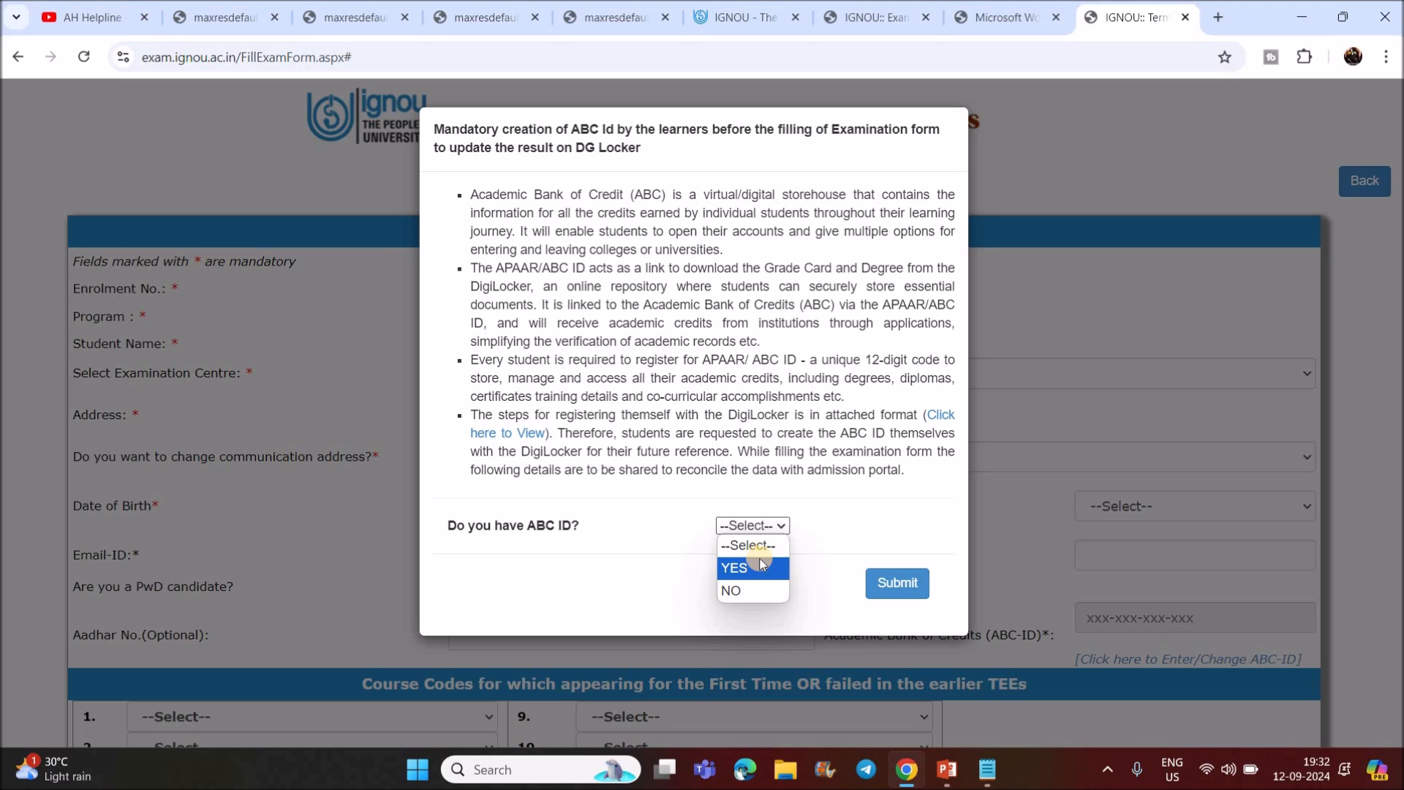
left_click(751, 589)
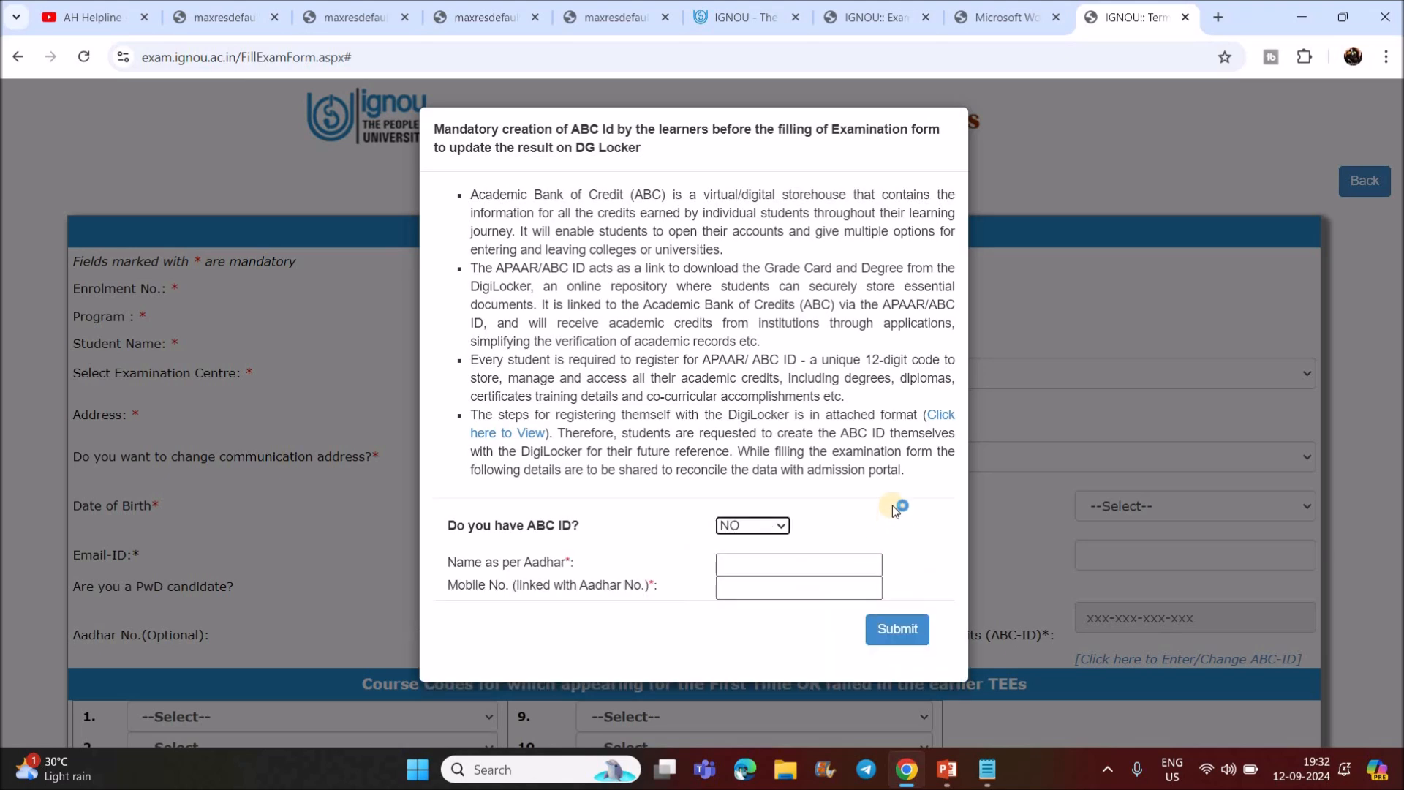
left_click(747, 564)
left_click(746, 590)
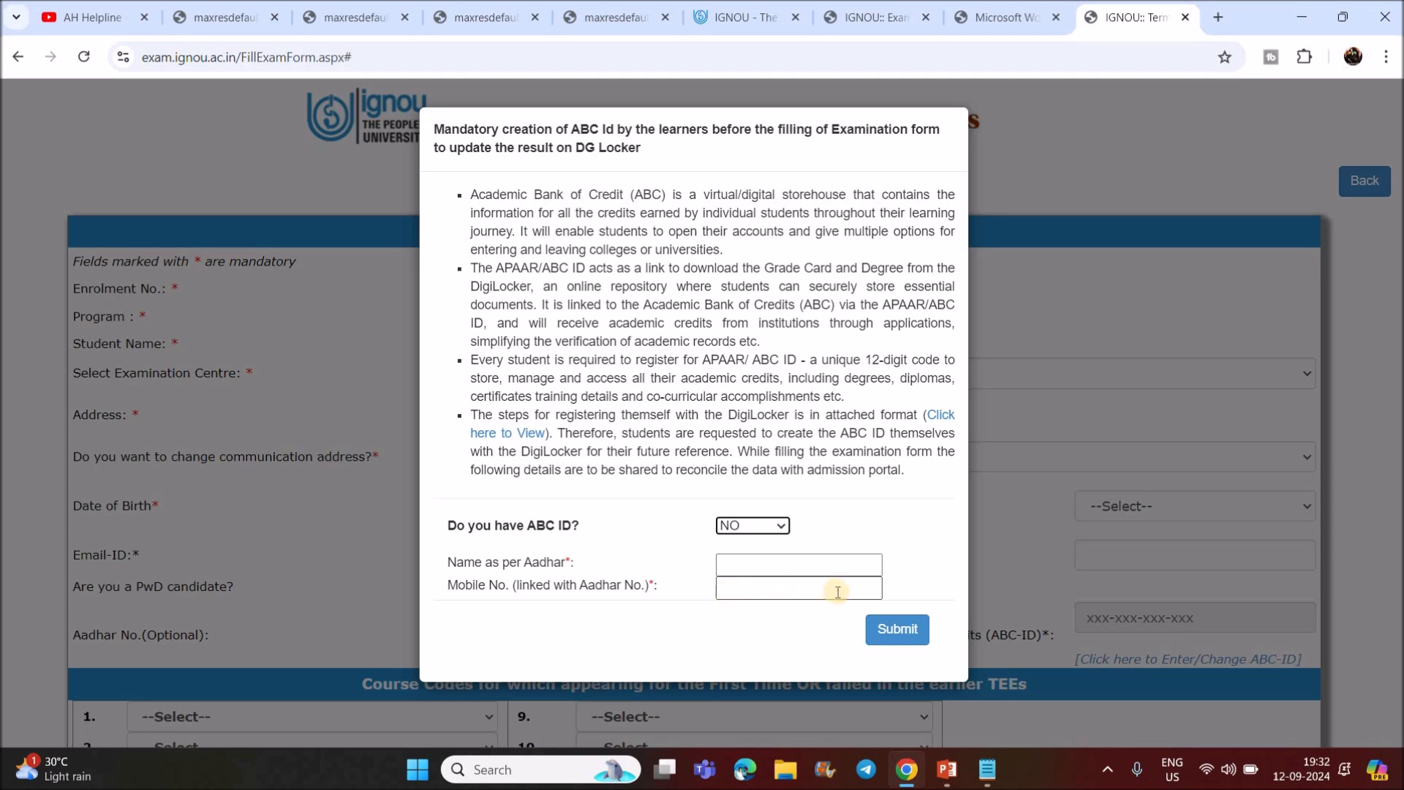
left_click(918, 627)
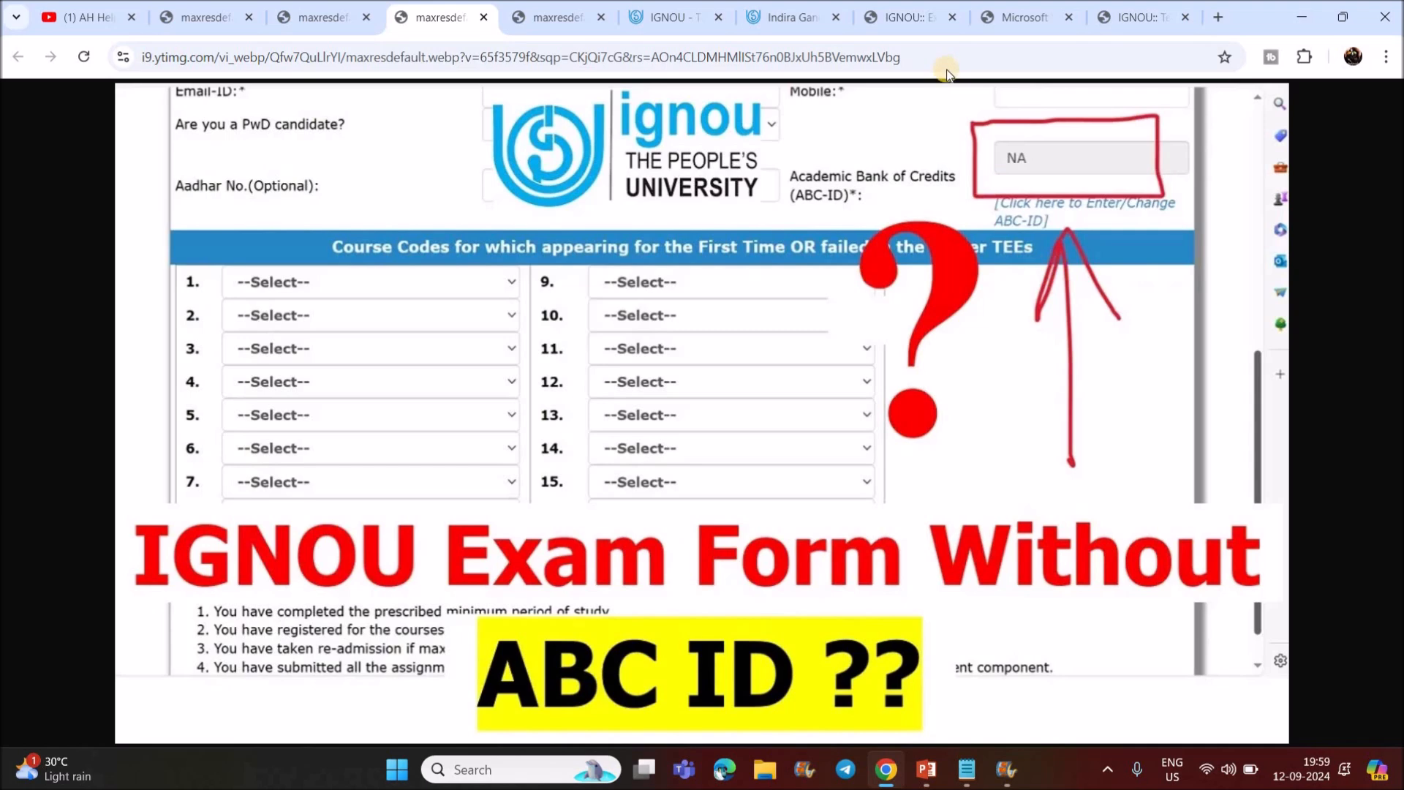
Step: Highlight the notice about invalid registration or missing courses on the TEE DEC-2024 form page and check the IGNOU admission portal
left_click(1147, 8)
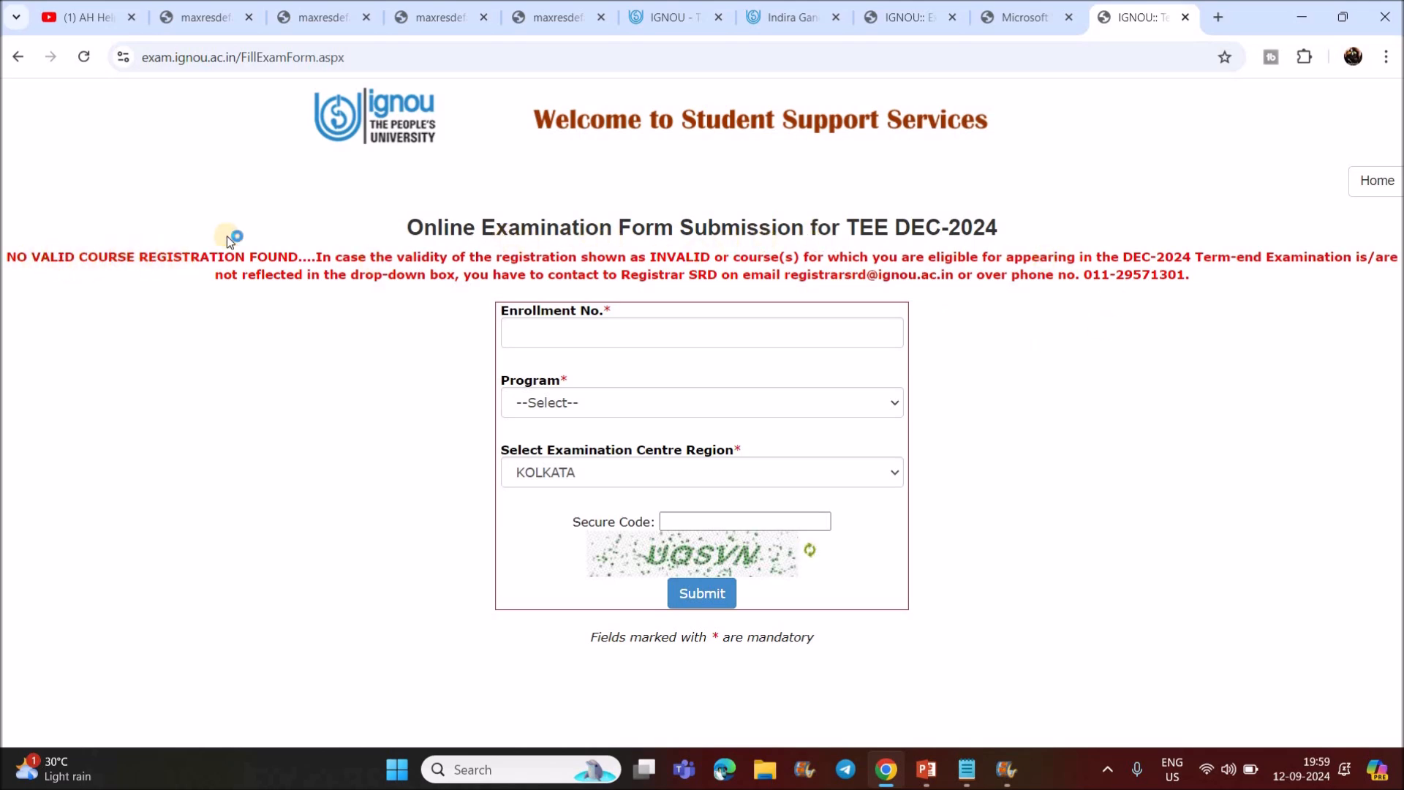
left_click_drag(317, 256, 1192, 276)
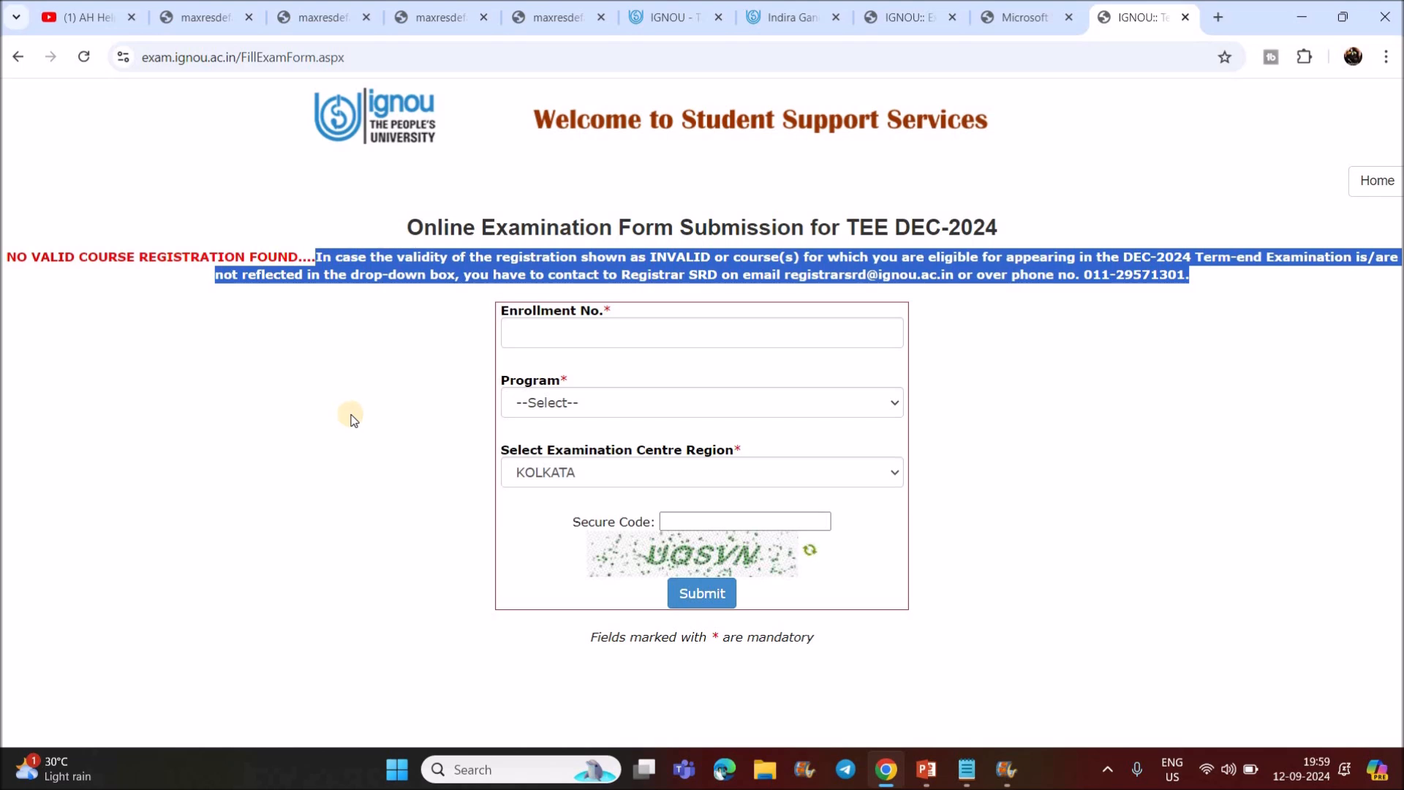
left_click(784, 12)
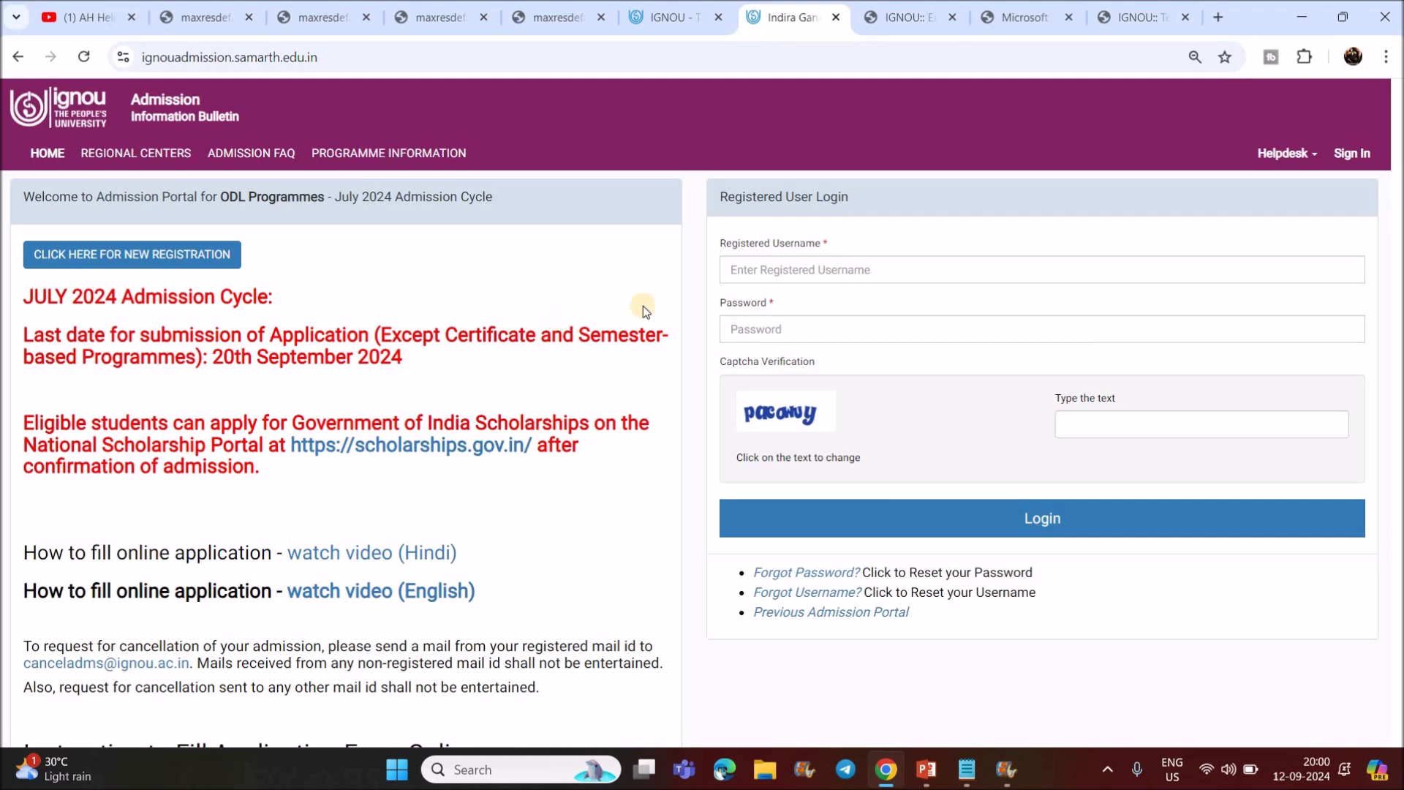
left_click(1142, 22)
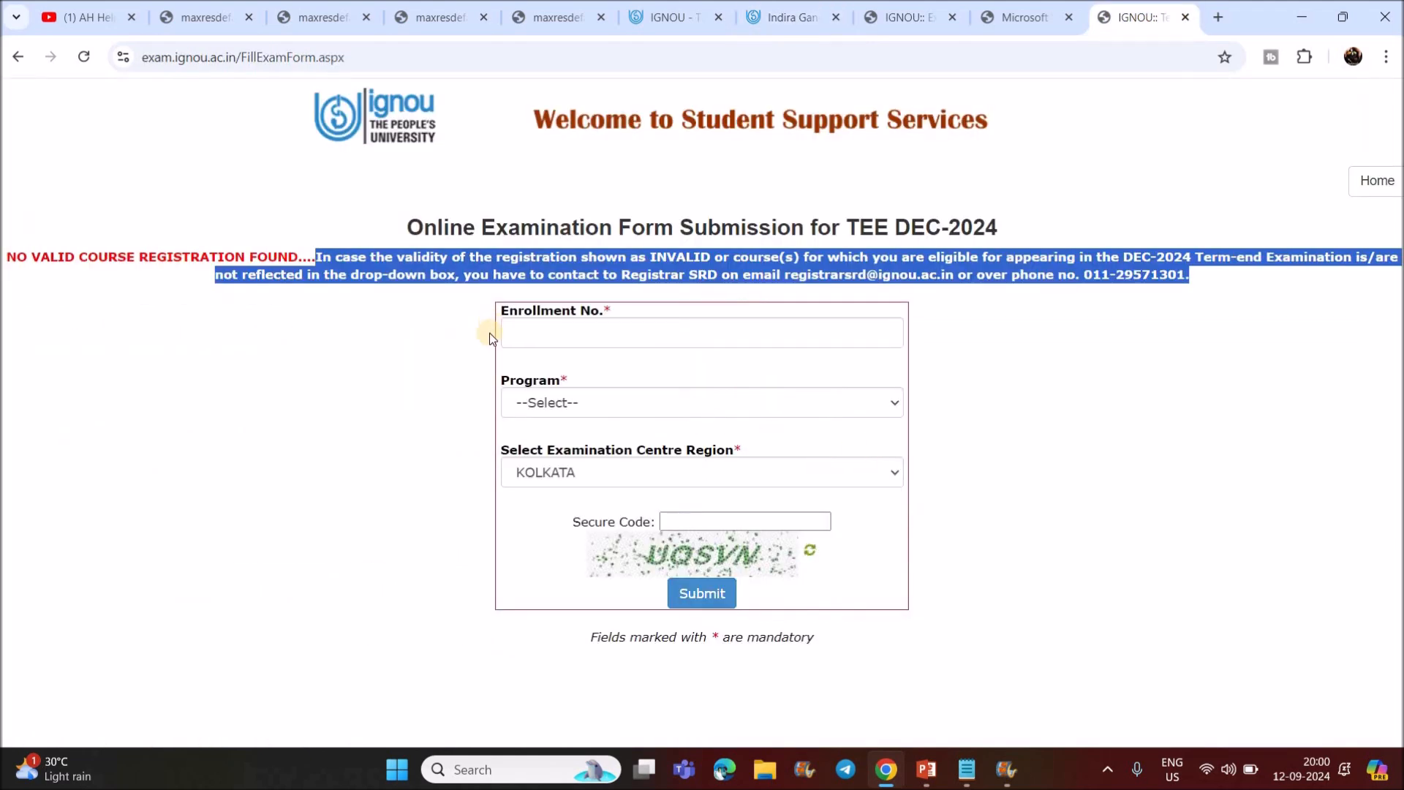
left_click(289, 314)
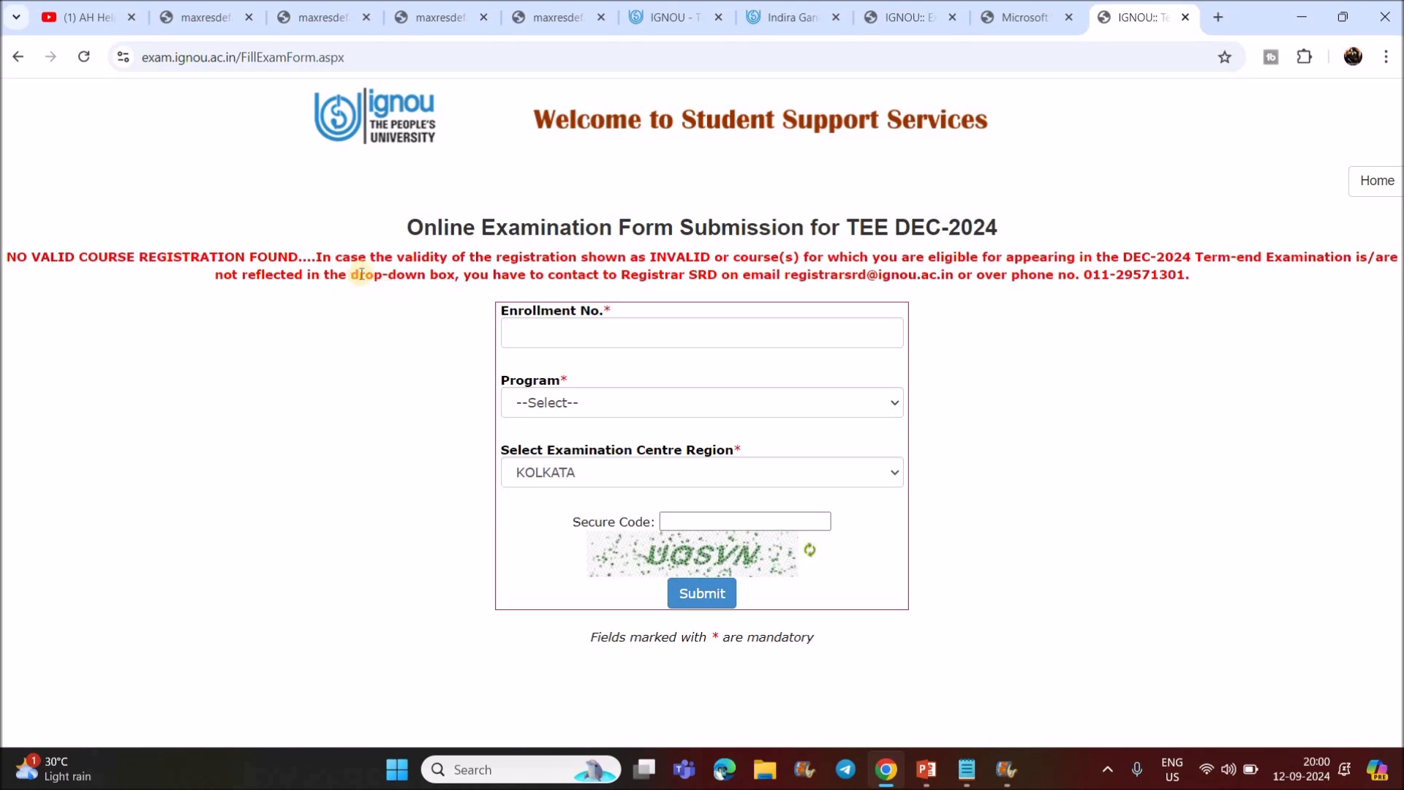
Step: View the ABC ID and DEC 2024 exam information thumbnail images, and return to the exam form page
left_click(195, 5)
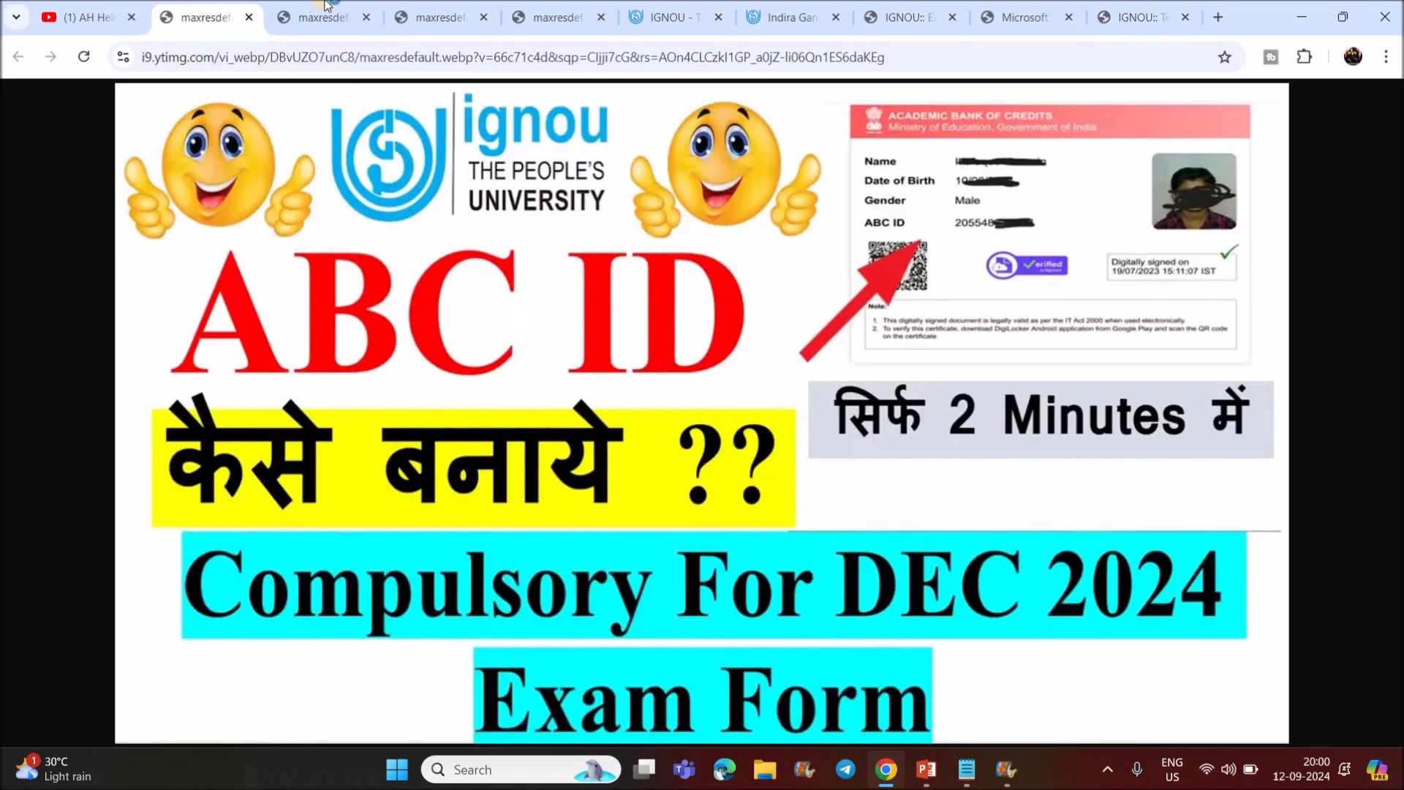
left_click(326, 6)
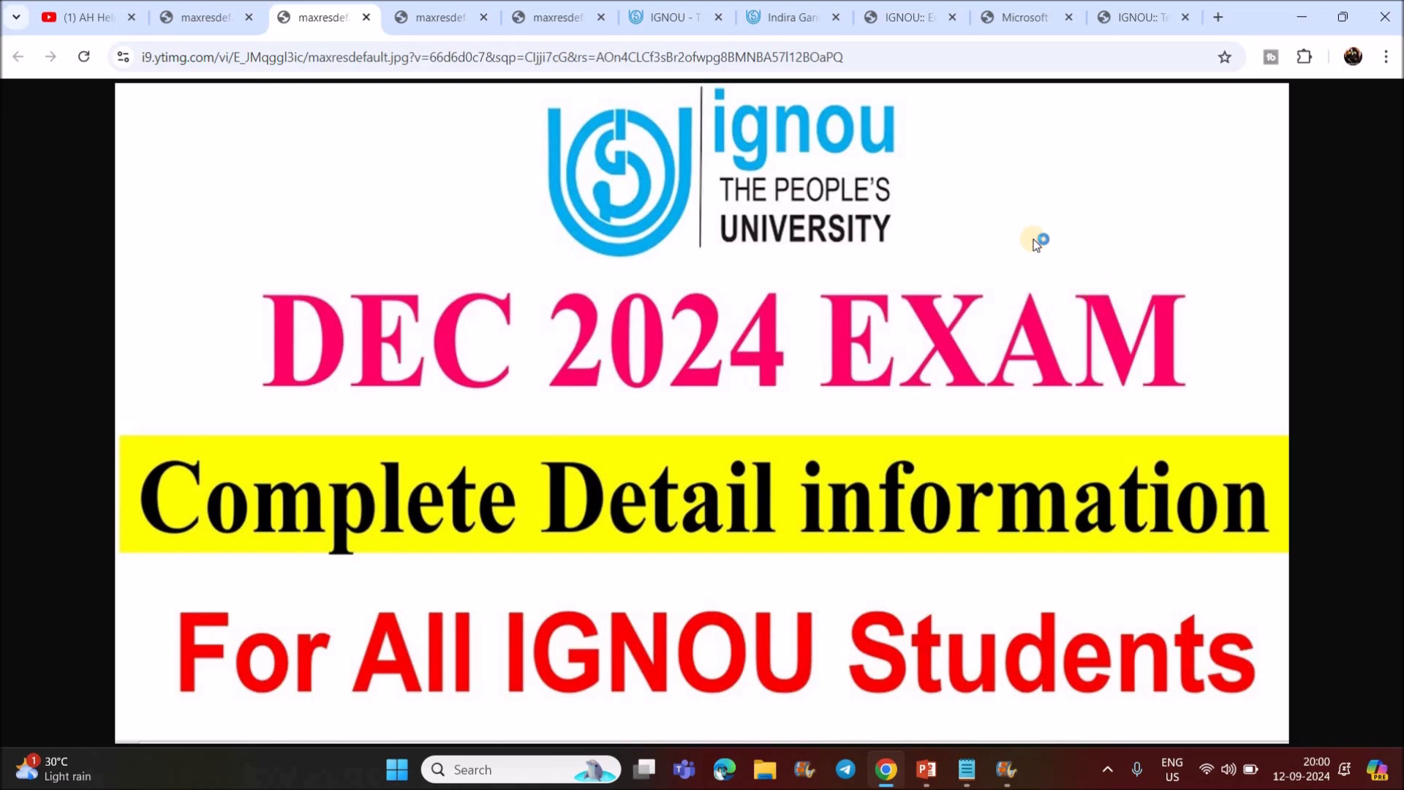
left_click(1123, 19)
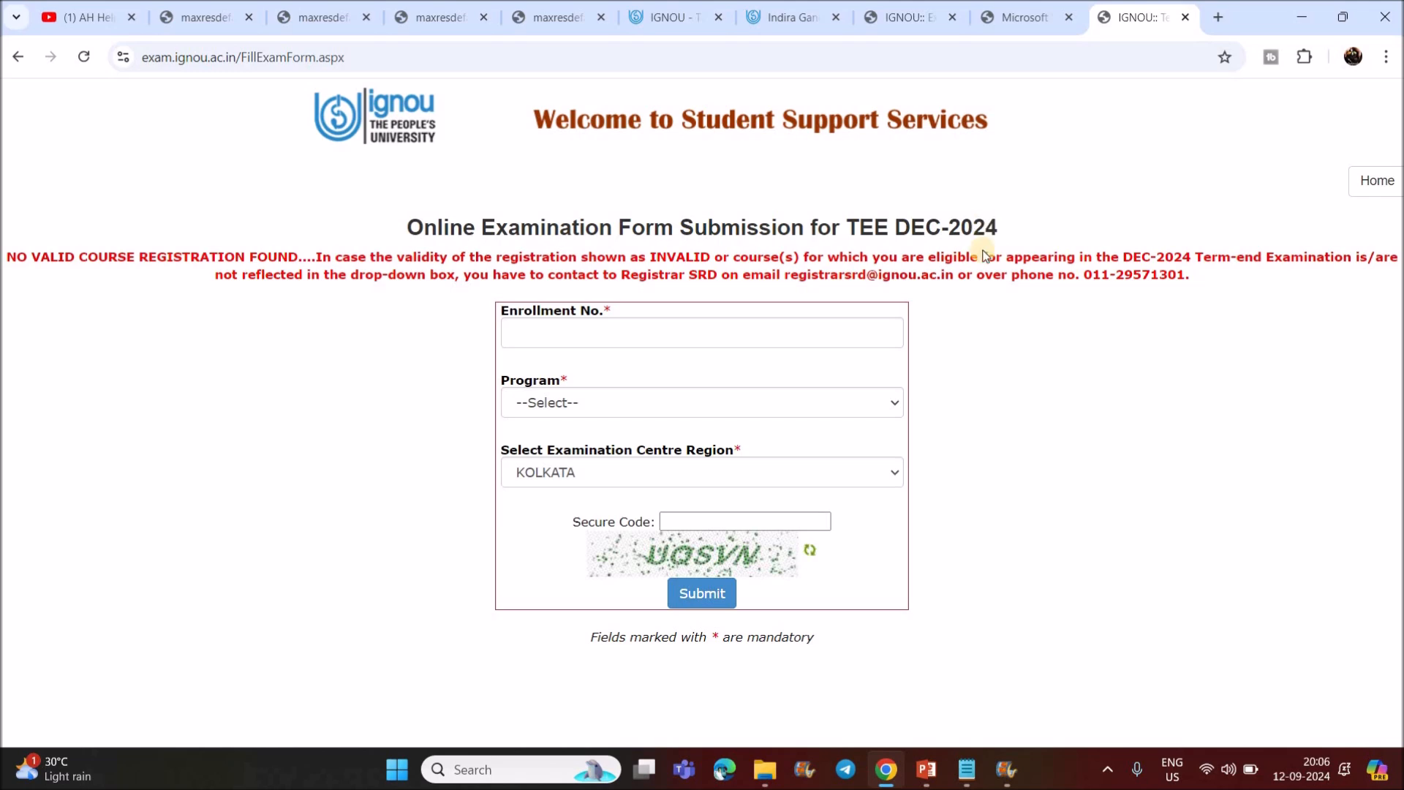
Step: Switch to Notepad and review the mail format for a course showing not found, highlighting the recipient's e-mail address
left_click(966, 769)
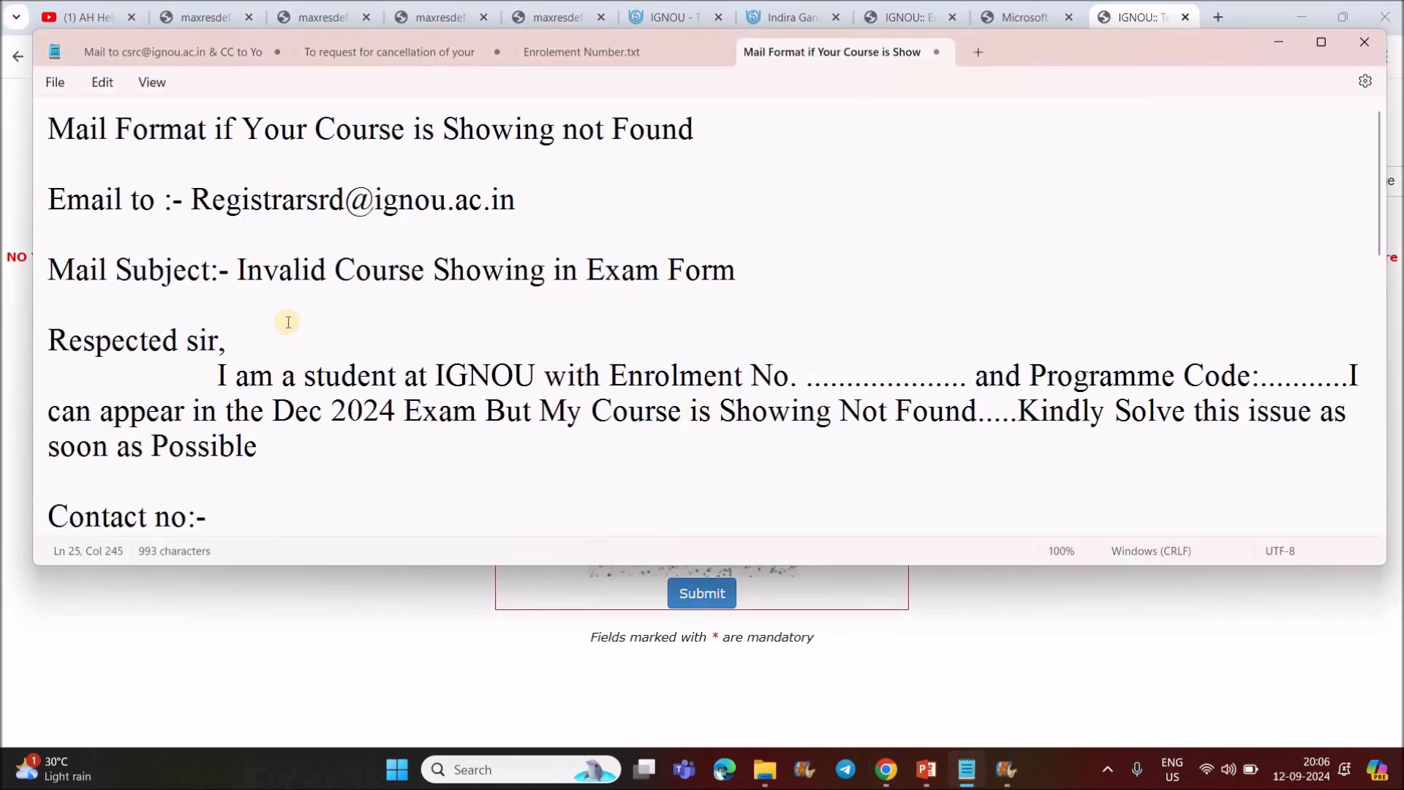
left_click_drag(192, 199, 537, 206)
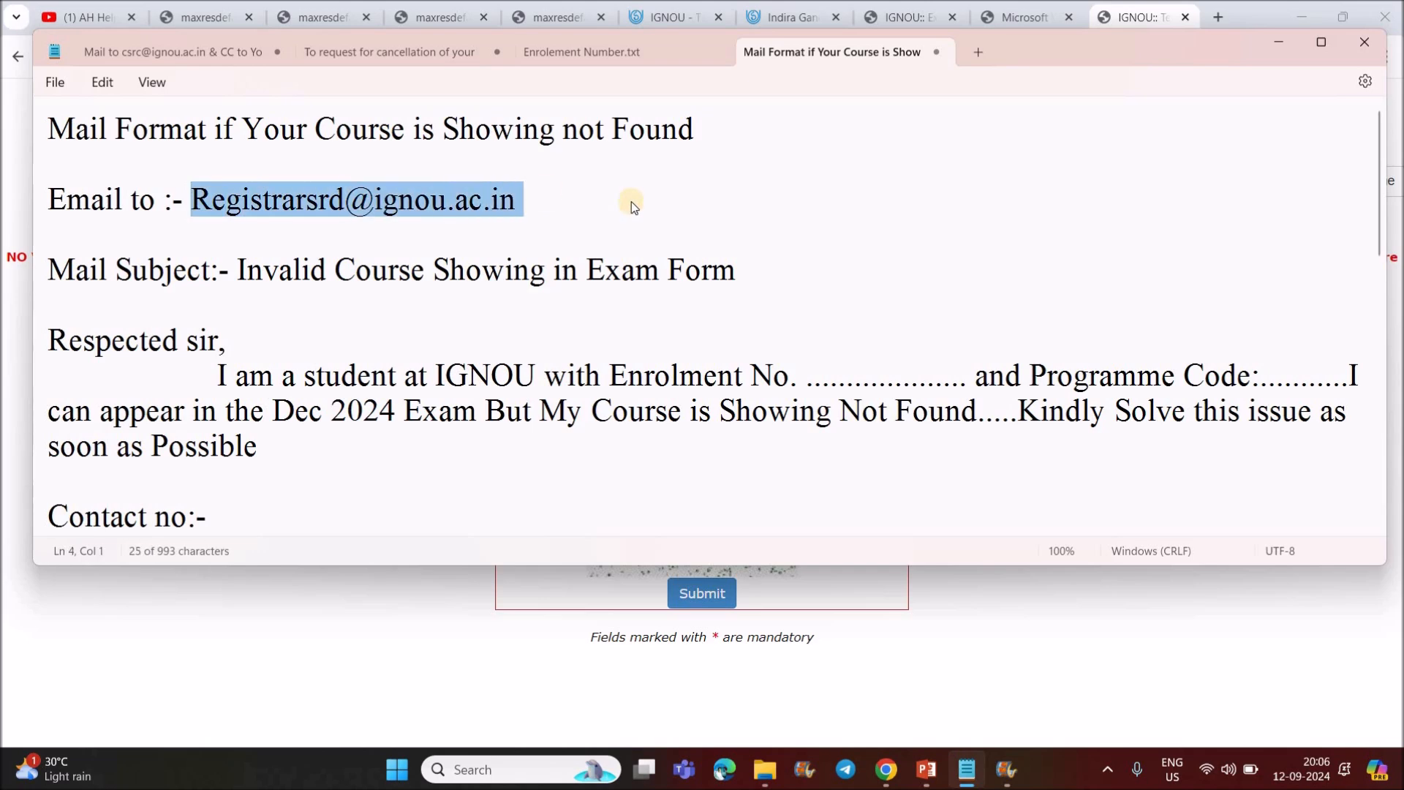
left_click(295, 282)
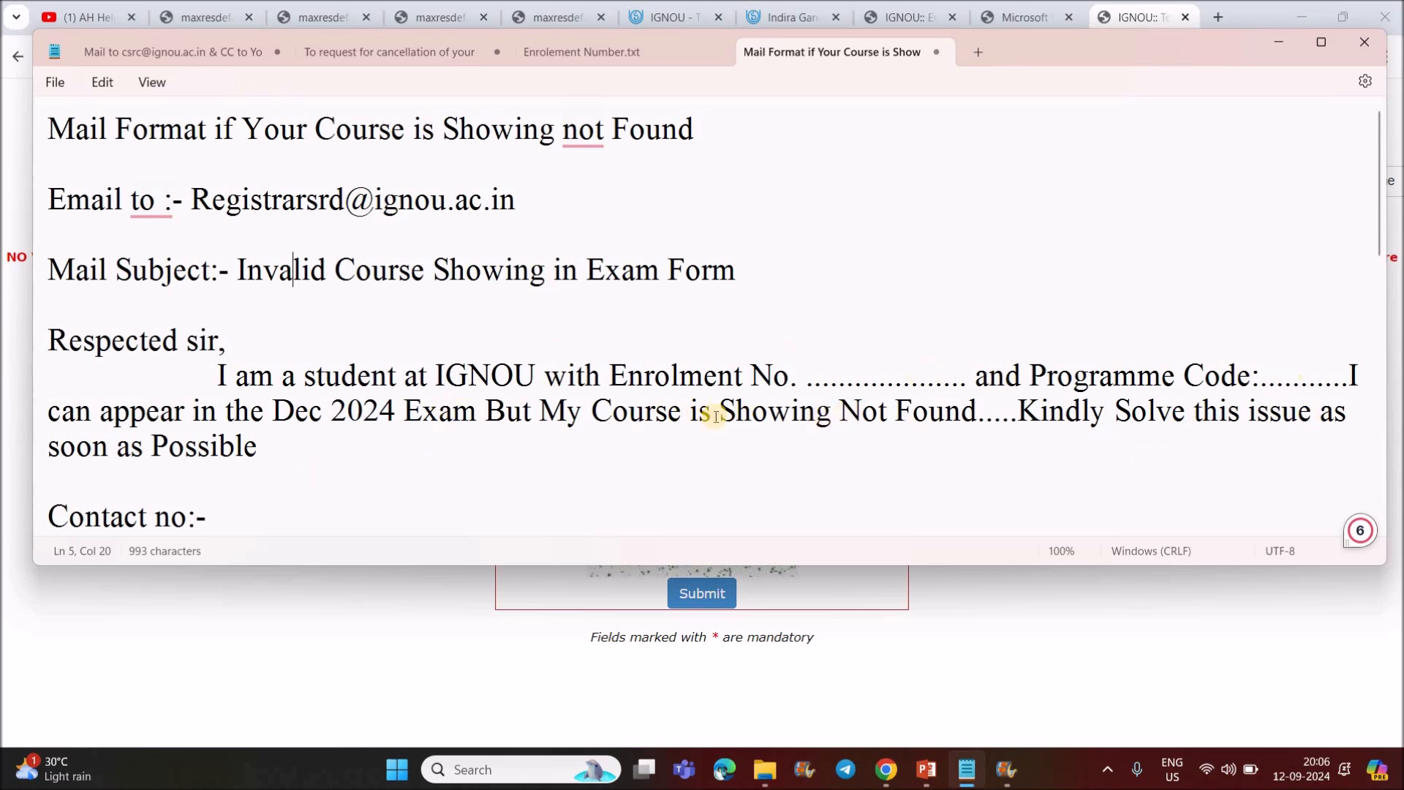
double_click(530, 207)
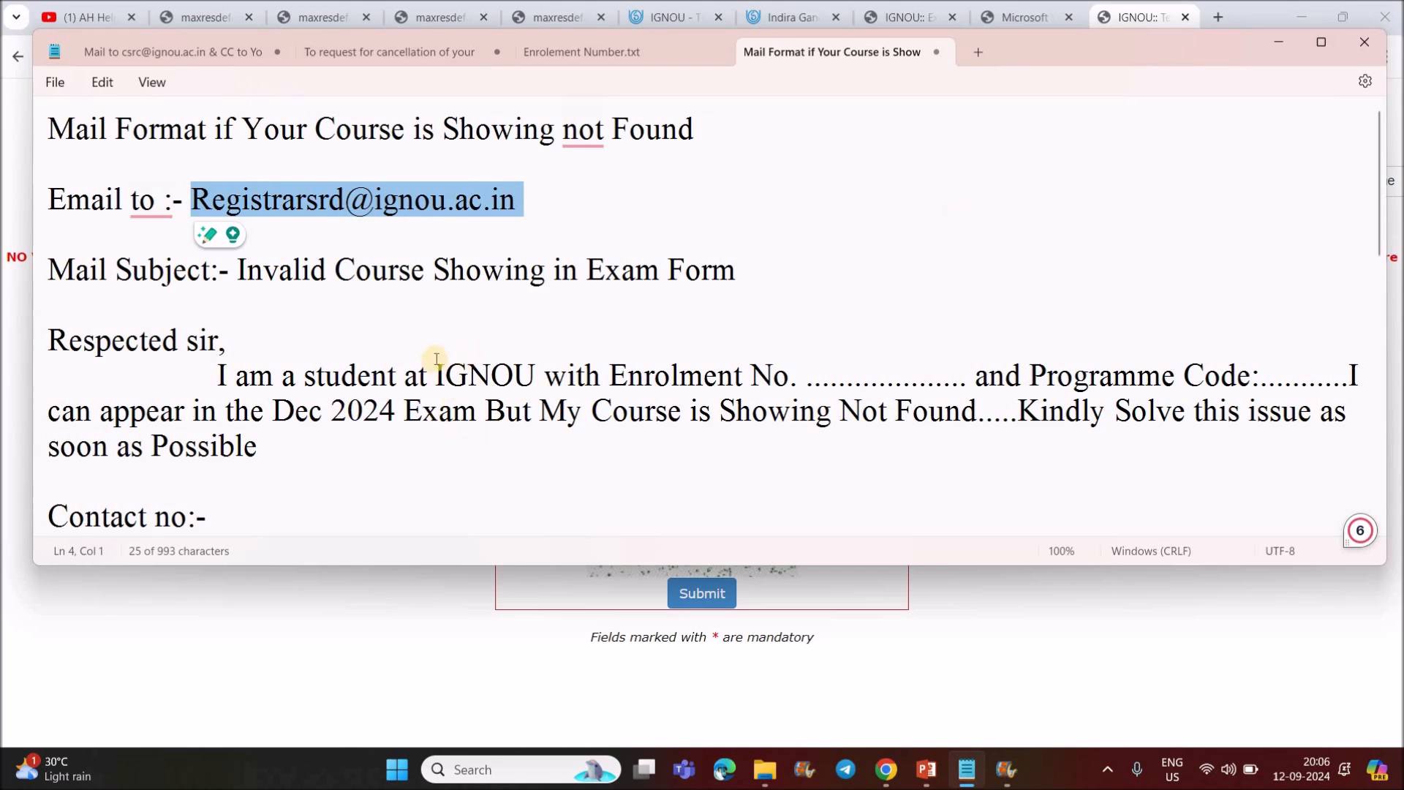
scroll(436, 358, "down", 2)
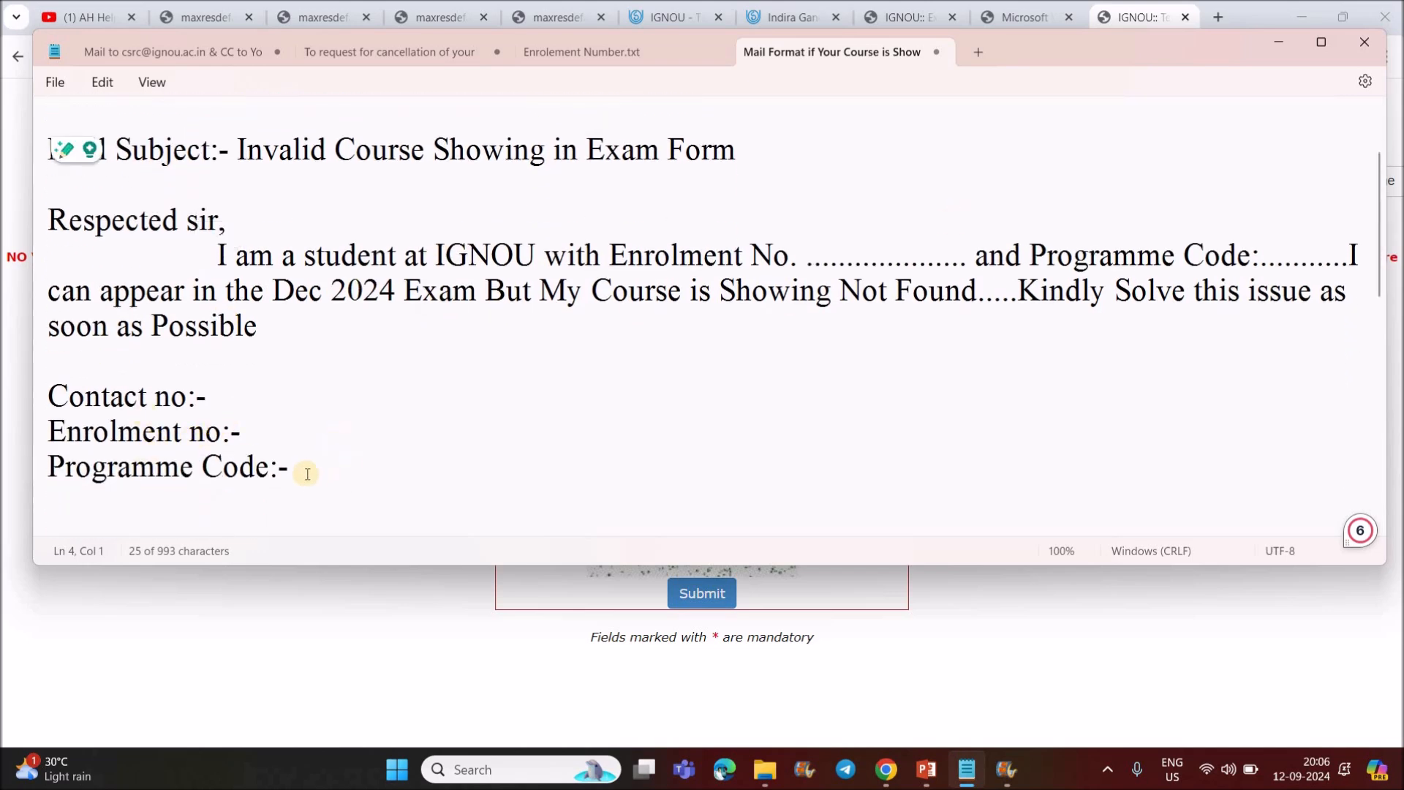
scroll(370, 320, "up", 2)
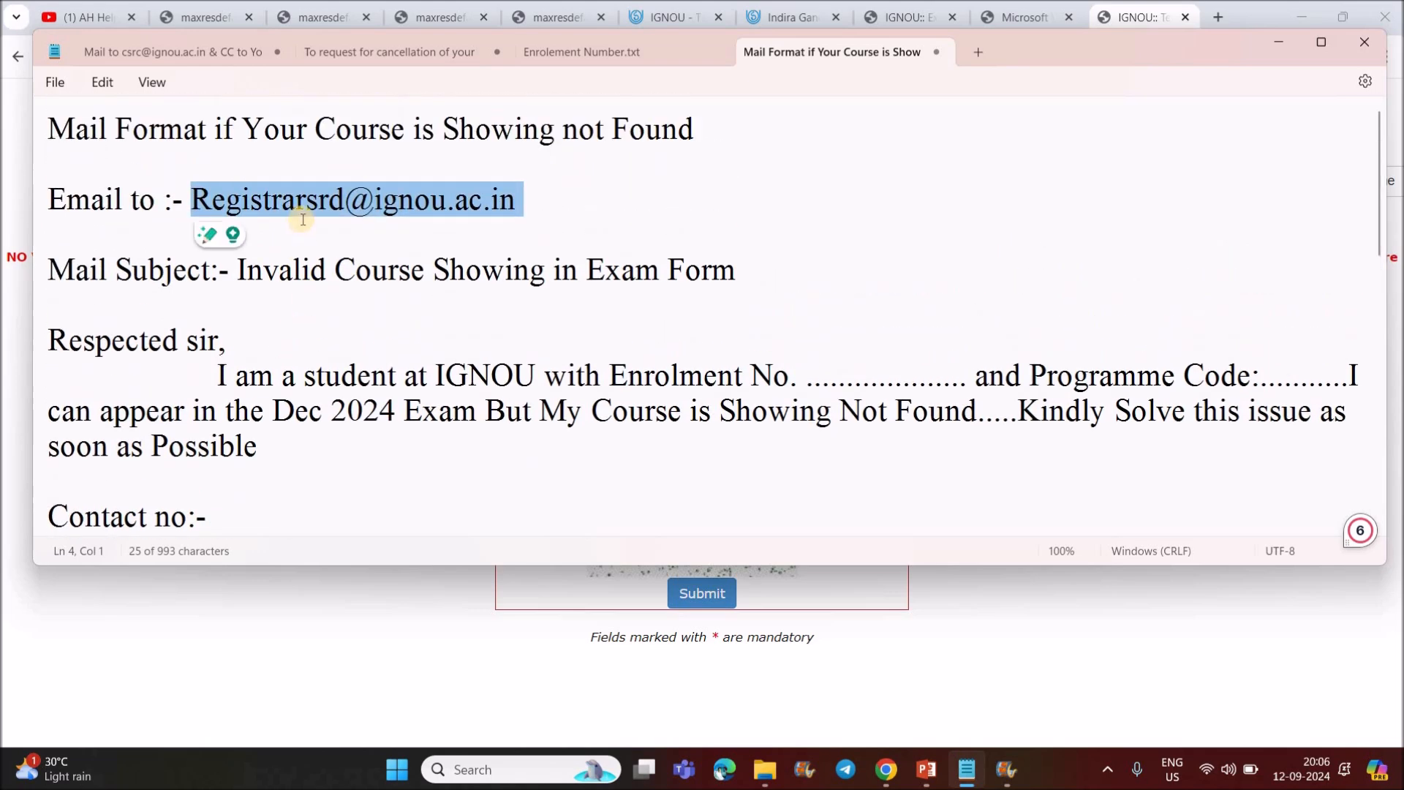
key("Right")
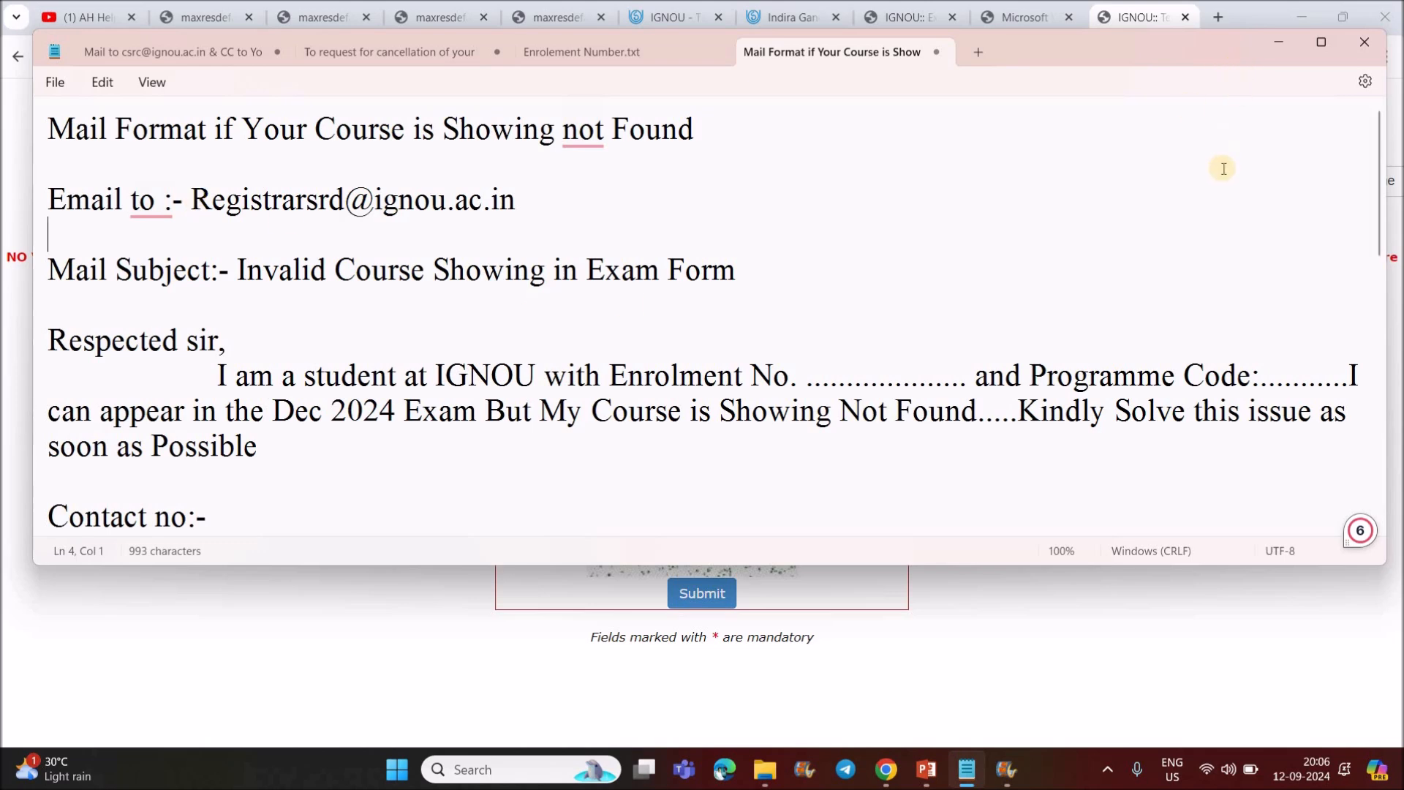
Step: Return to the exam form and examine the course codes offered for entries 1 and 9
left_click(1283, 46)
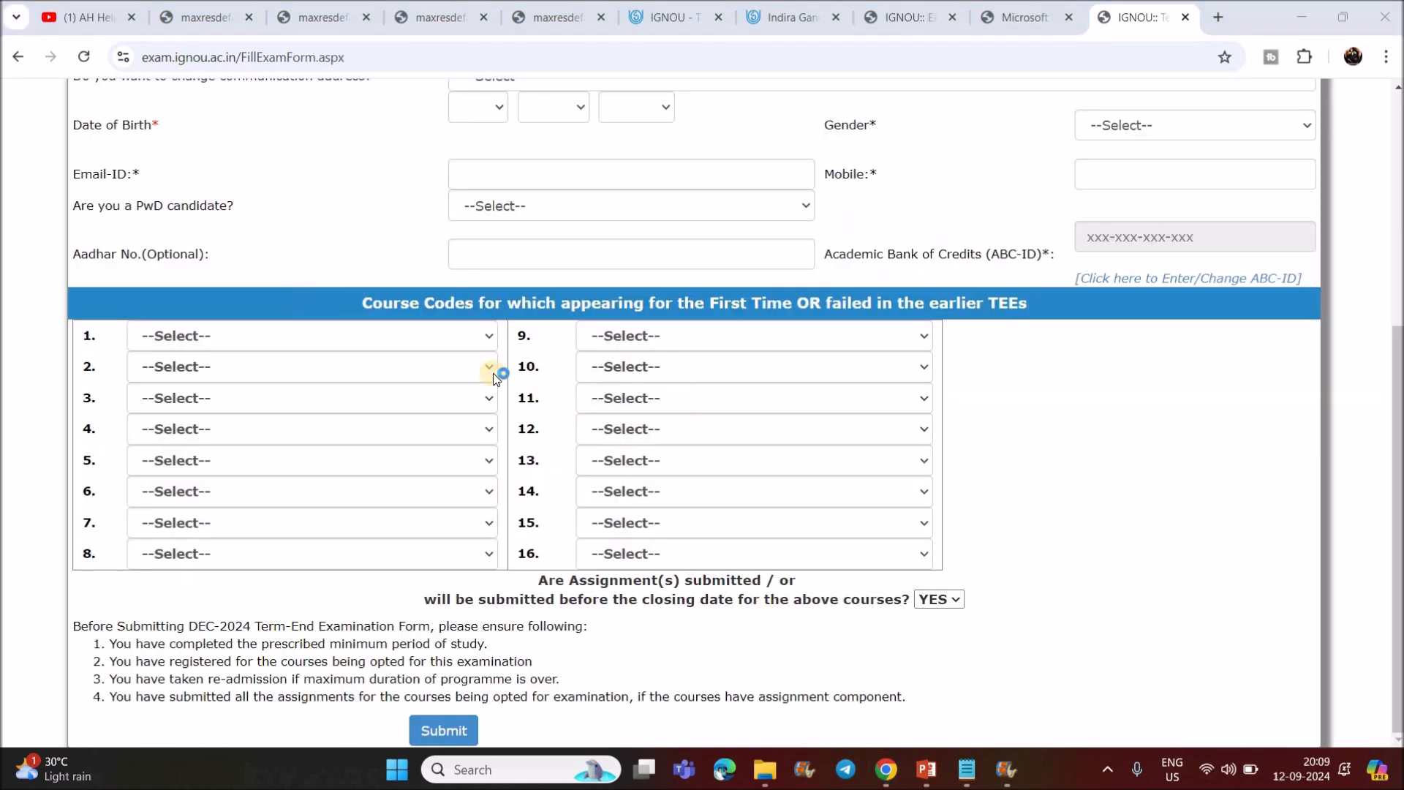
left_click(255, 343)
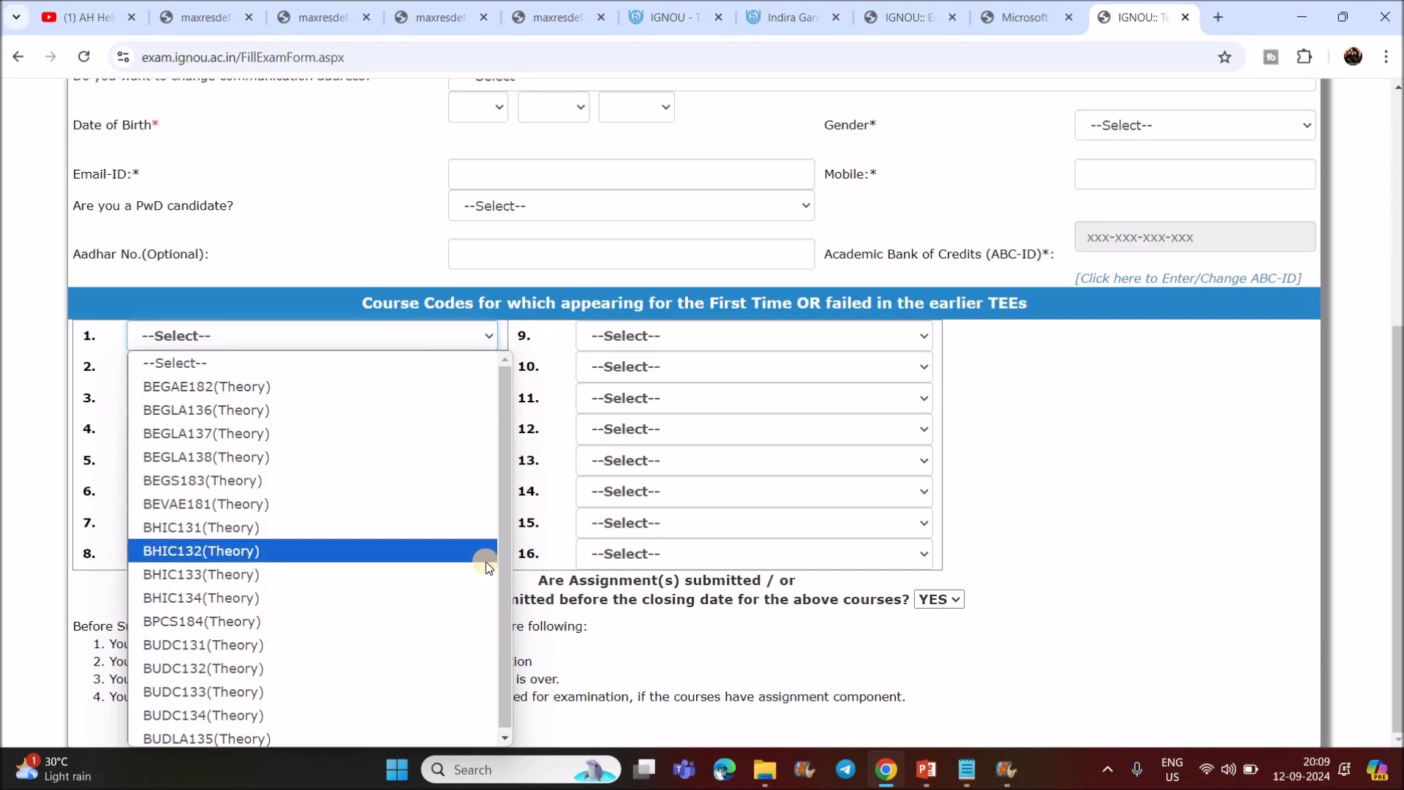
left_click(699, 333)
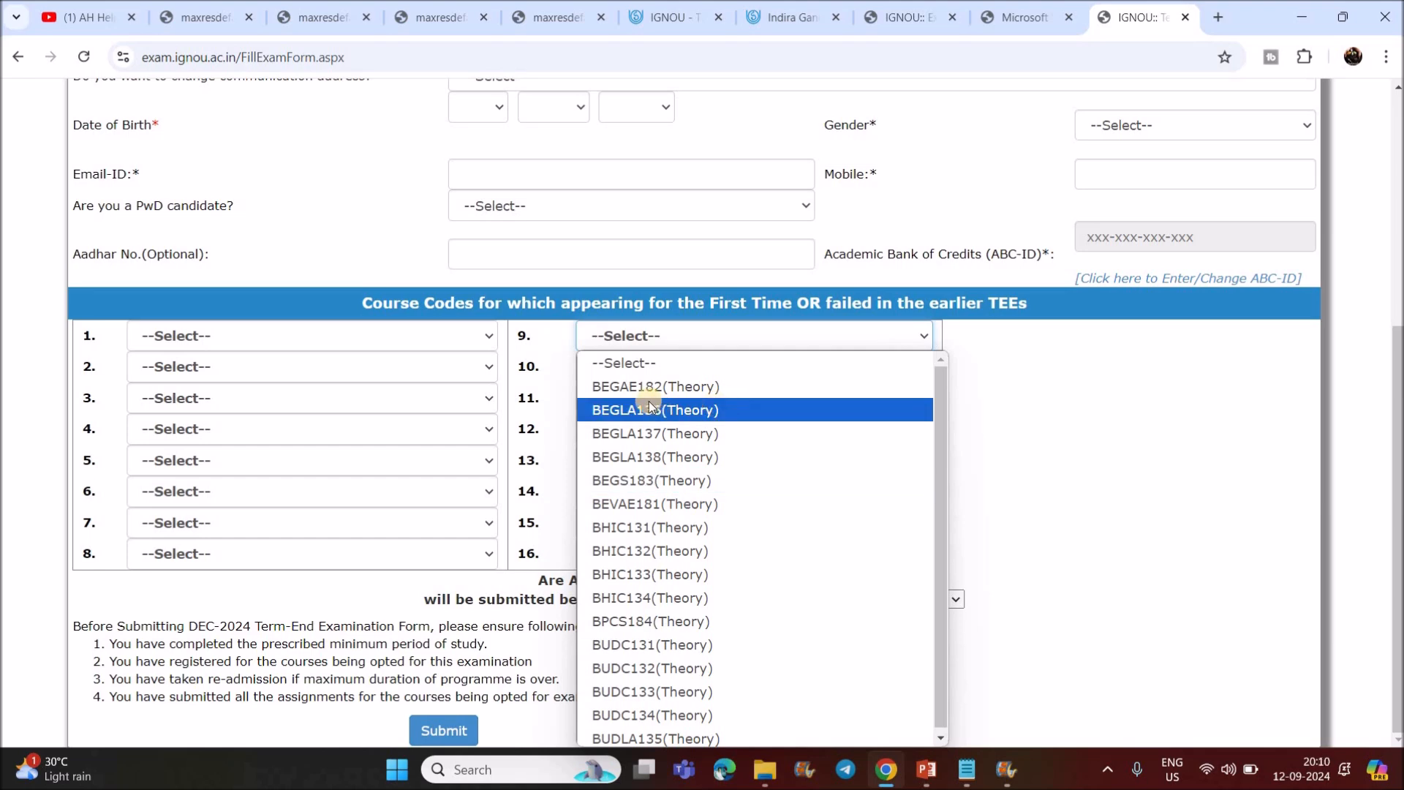
left_click(418, 343)
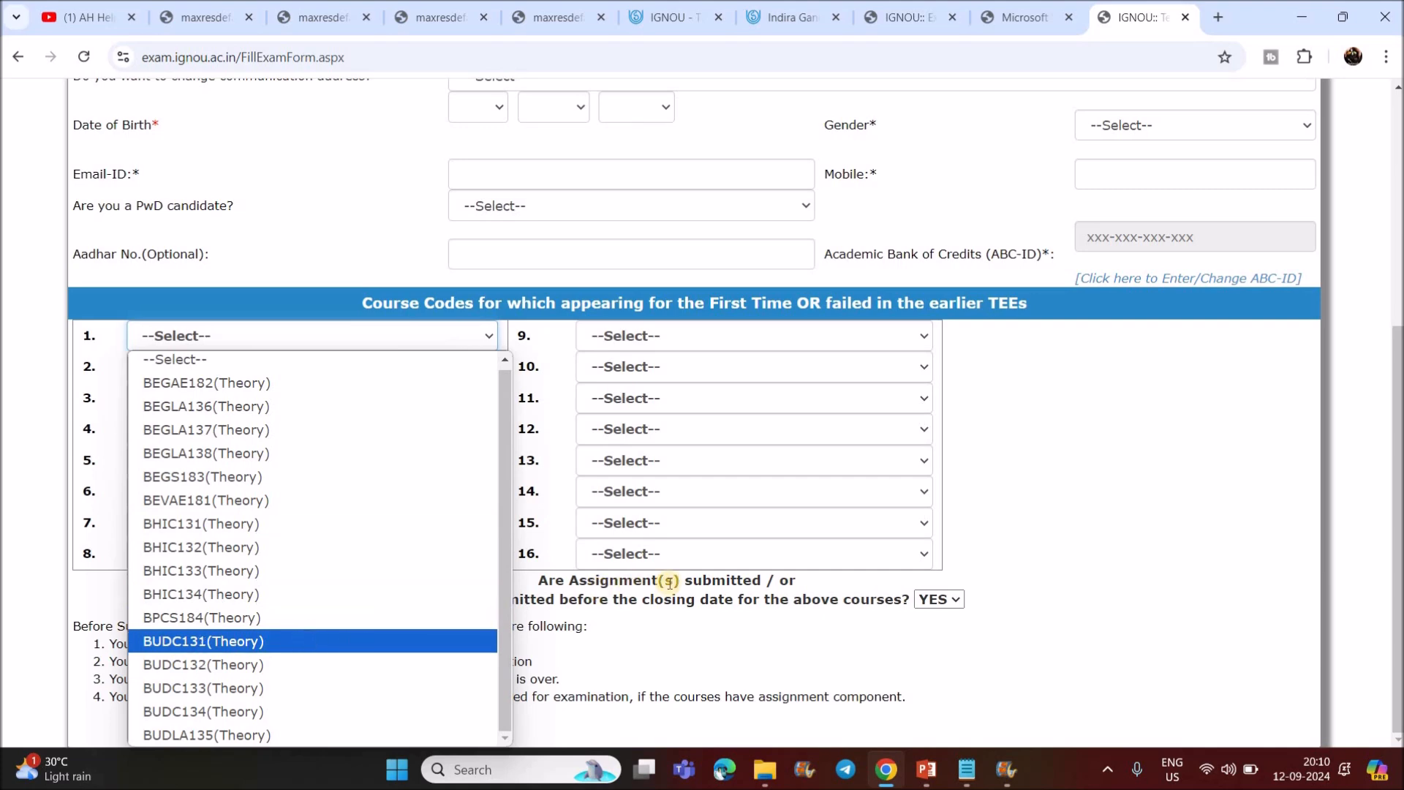
left_click(1009, 560)
Step: Switch to Notepad and highlight the recipient address and subject line in the mail format for subjects not showing
left_click(967, 769)
scroll(618, 304, "down", 5)
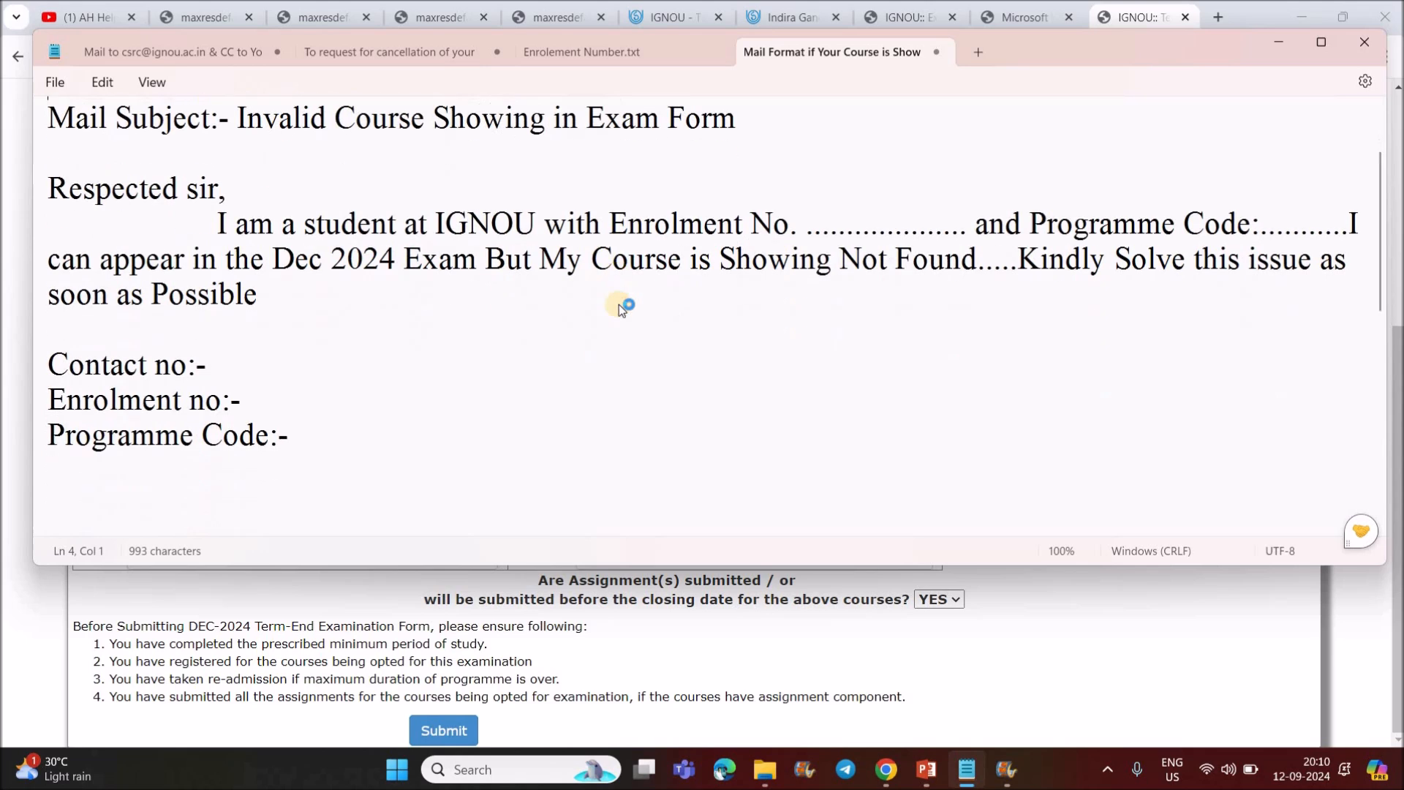
scroll(620, 300, "down", 1)
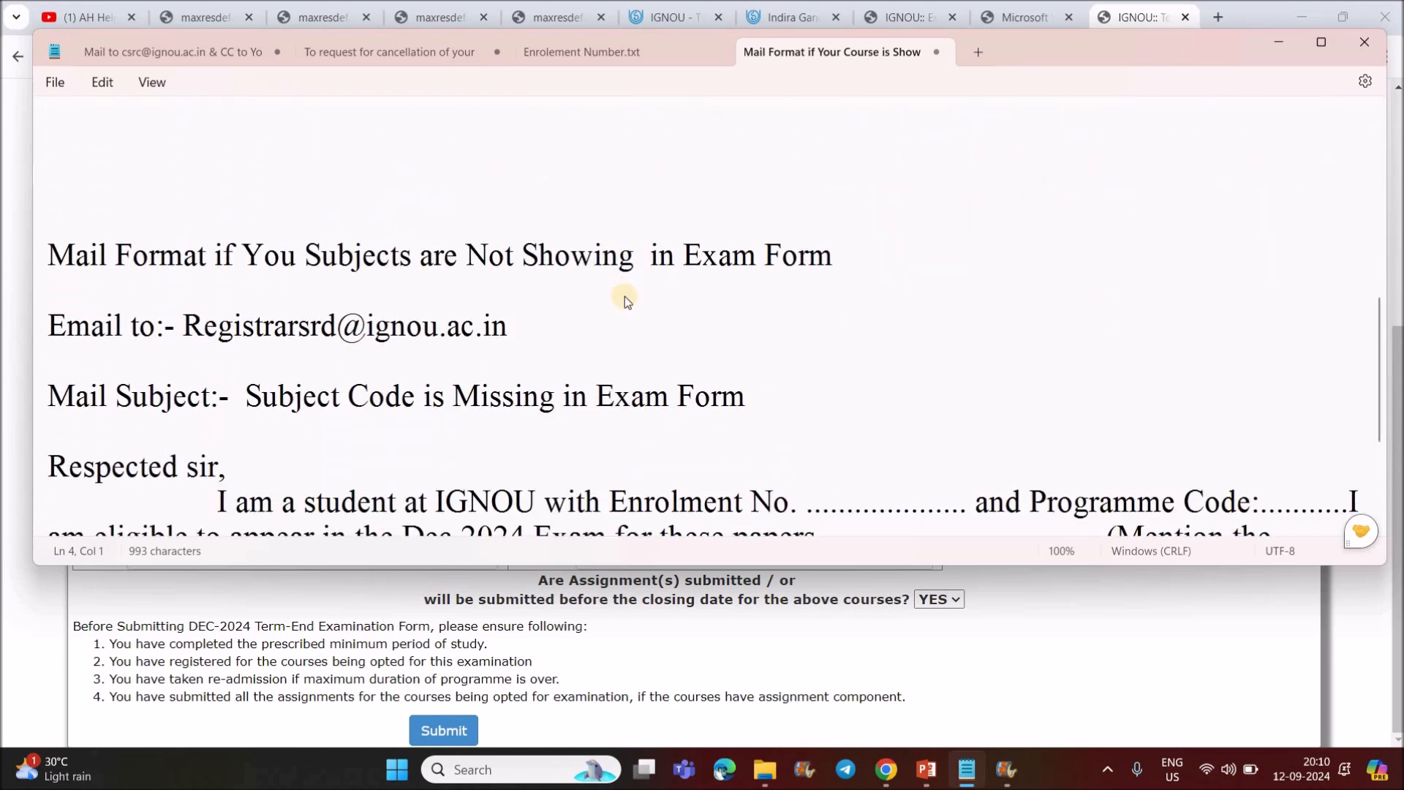
scroll(621, 297, "down", 1)
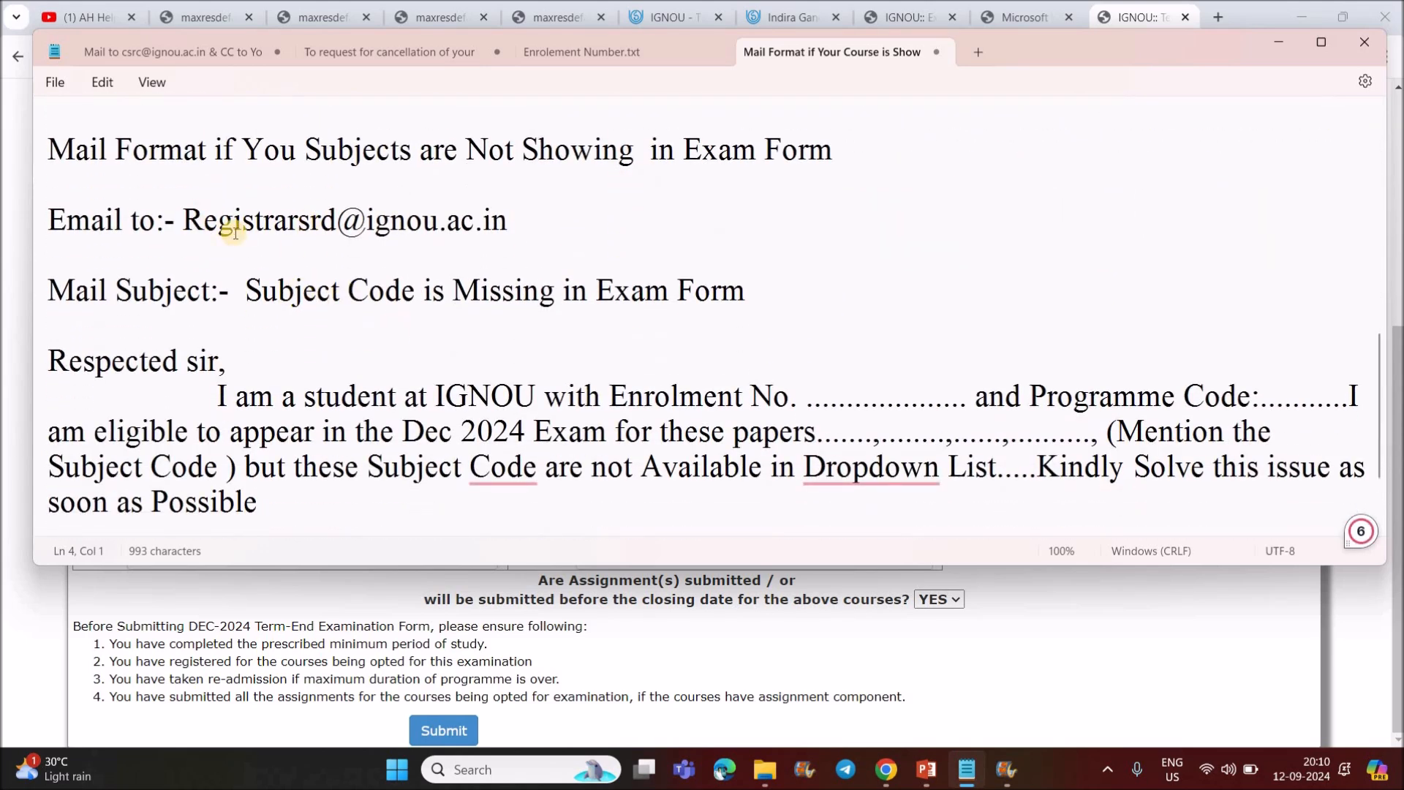
left_click_drag(184, 220, 544, 230)
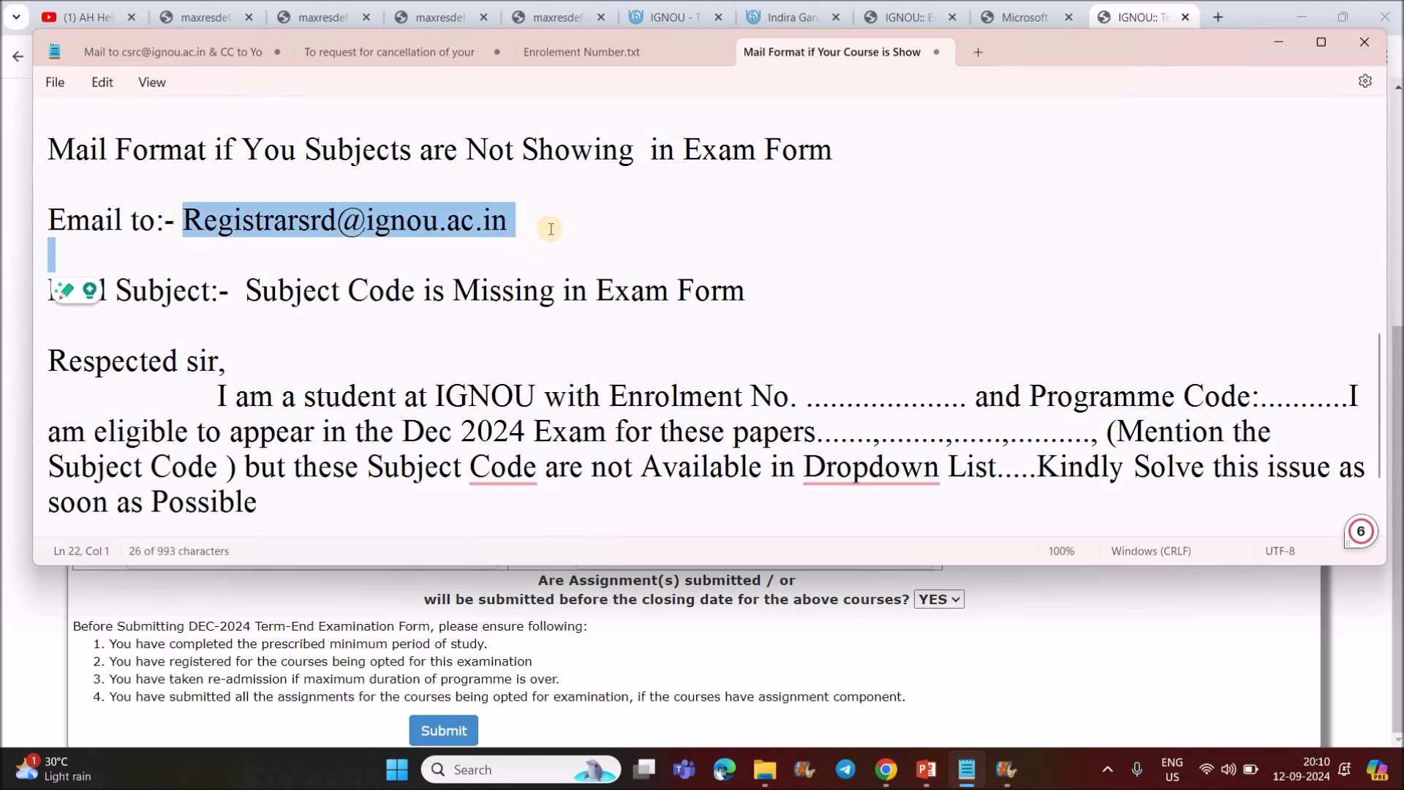
left_click(261, 294)
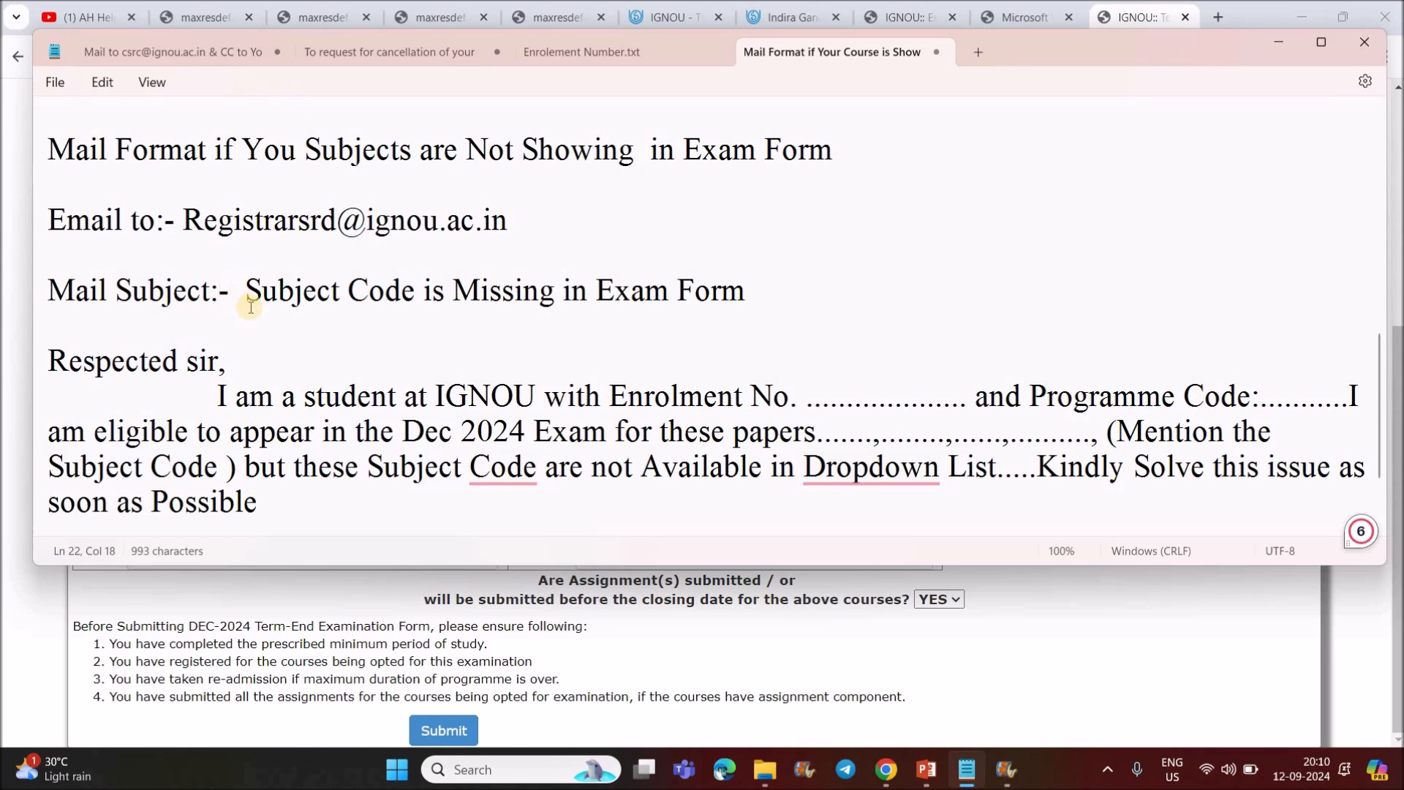
left_click_drag(251, 291, 761, 292)
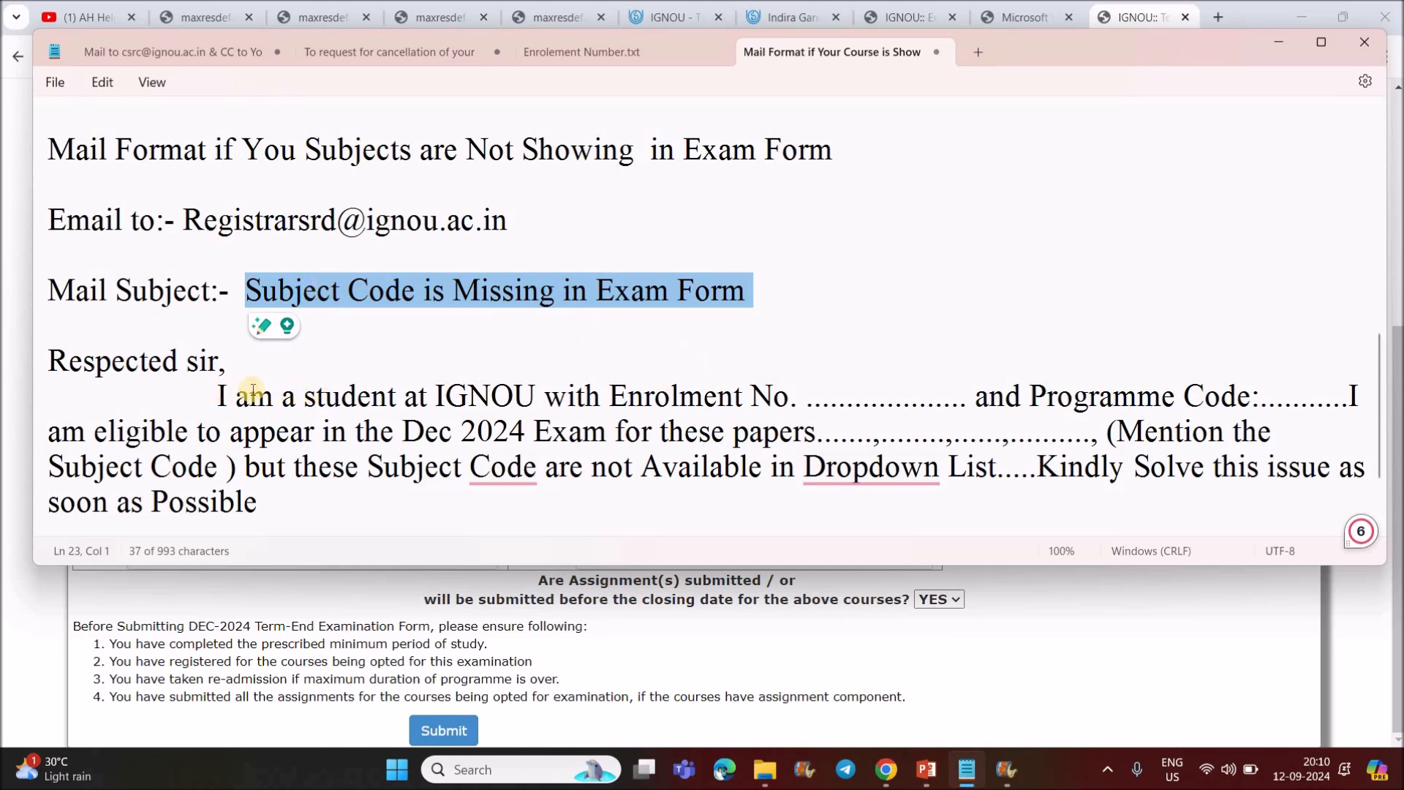
Step: Review the missing-subject mail body, highlighting its subject code blanks, and check the same format in the AH Helpline Telegram channel
left_click(805, 398)
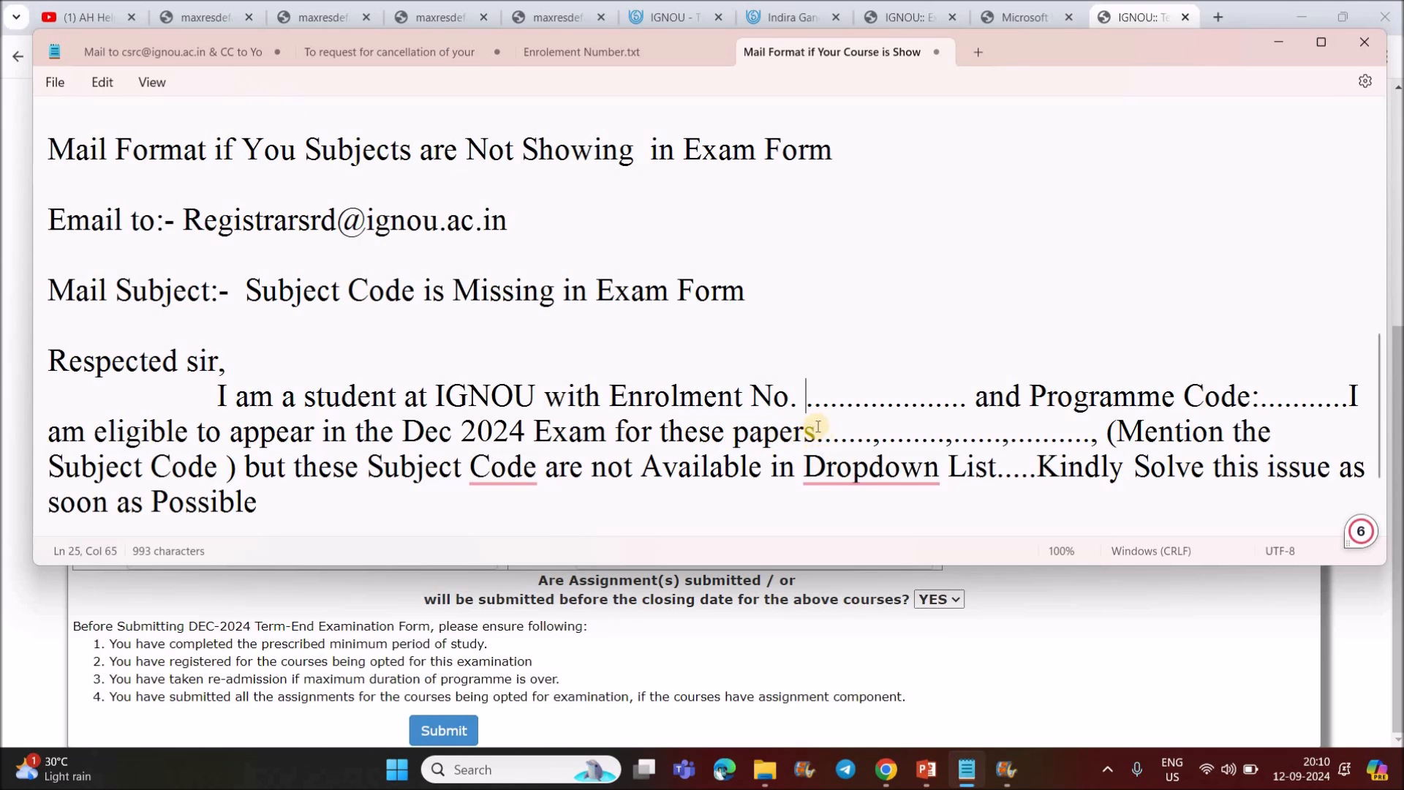
left_click_drag(815, 433, 1098, 442)
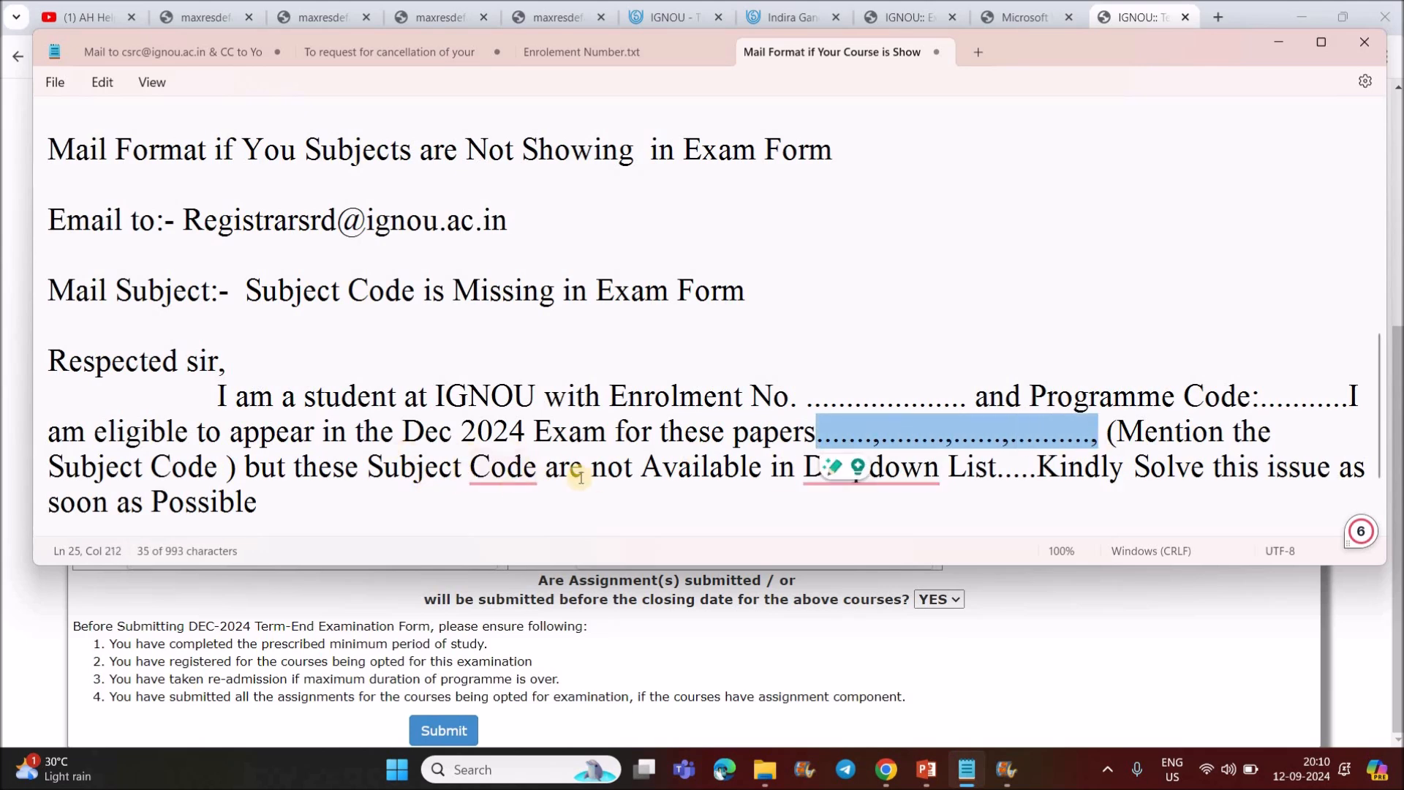
left_click(953, 495)
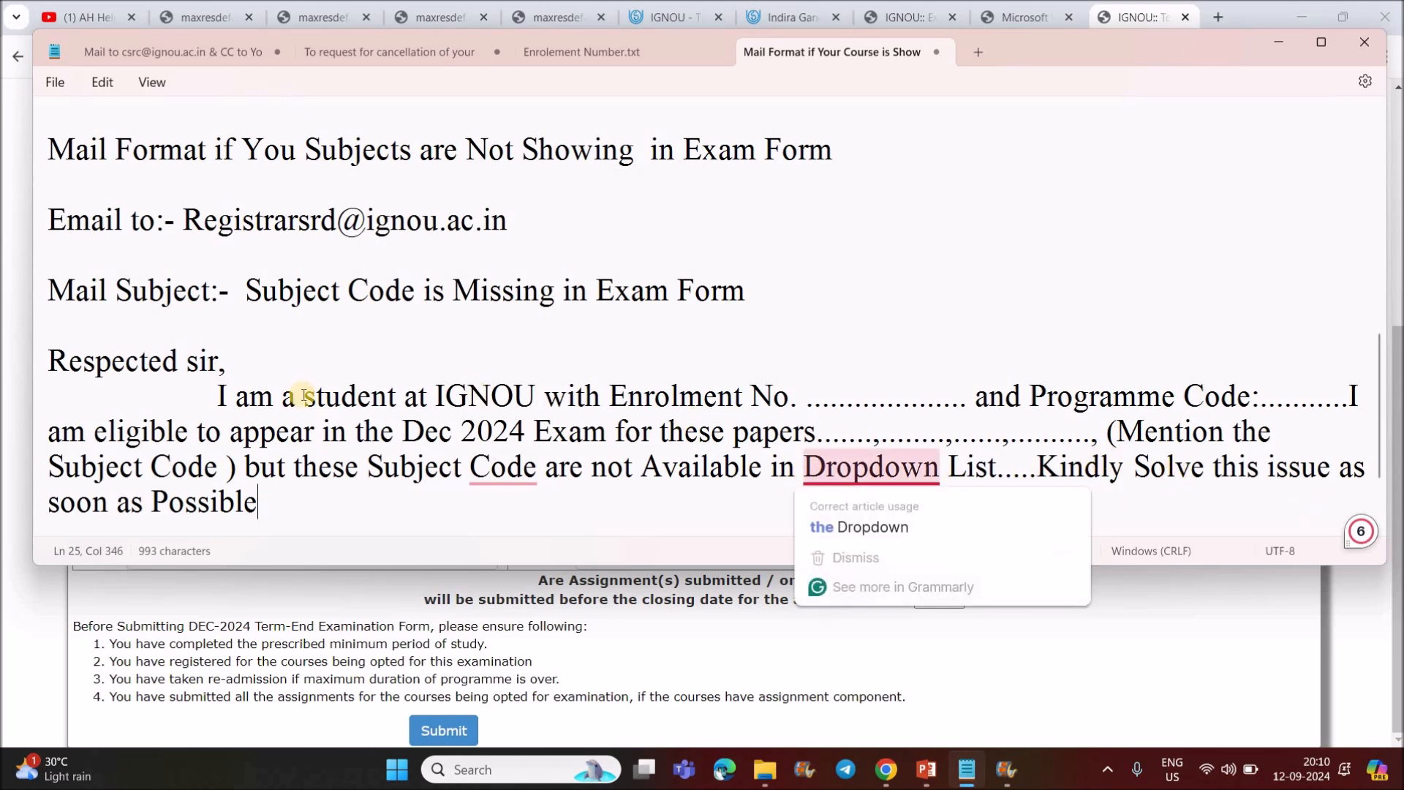
scroll(367, 414, "down", 3)
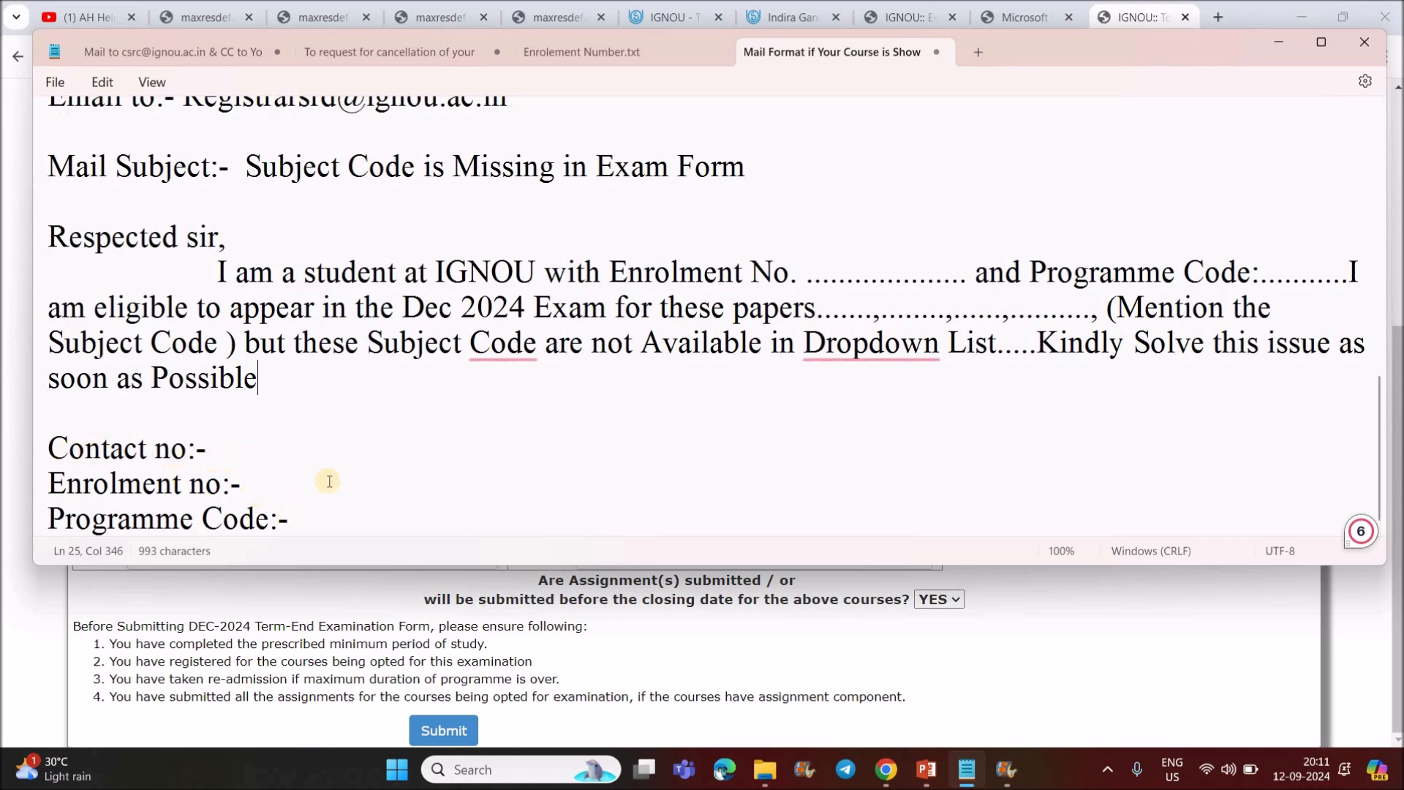
scroll(194, 198, "up", 1)
left_click(204, 201)
left_click(605, 226, "shift")
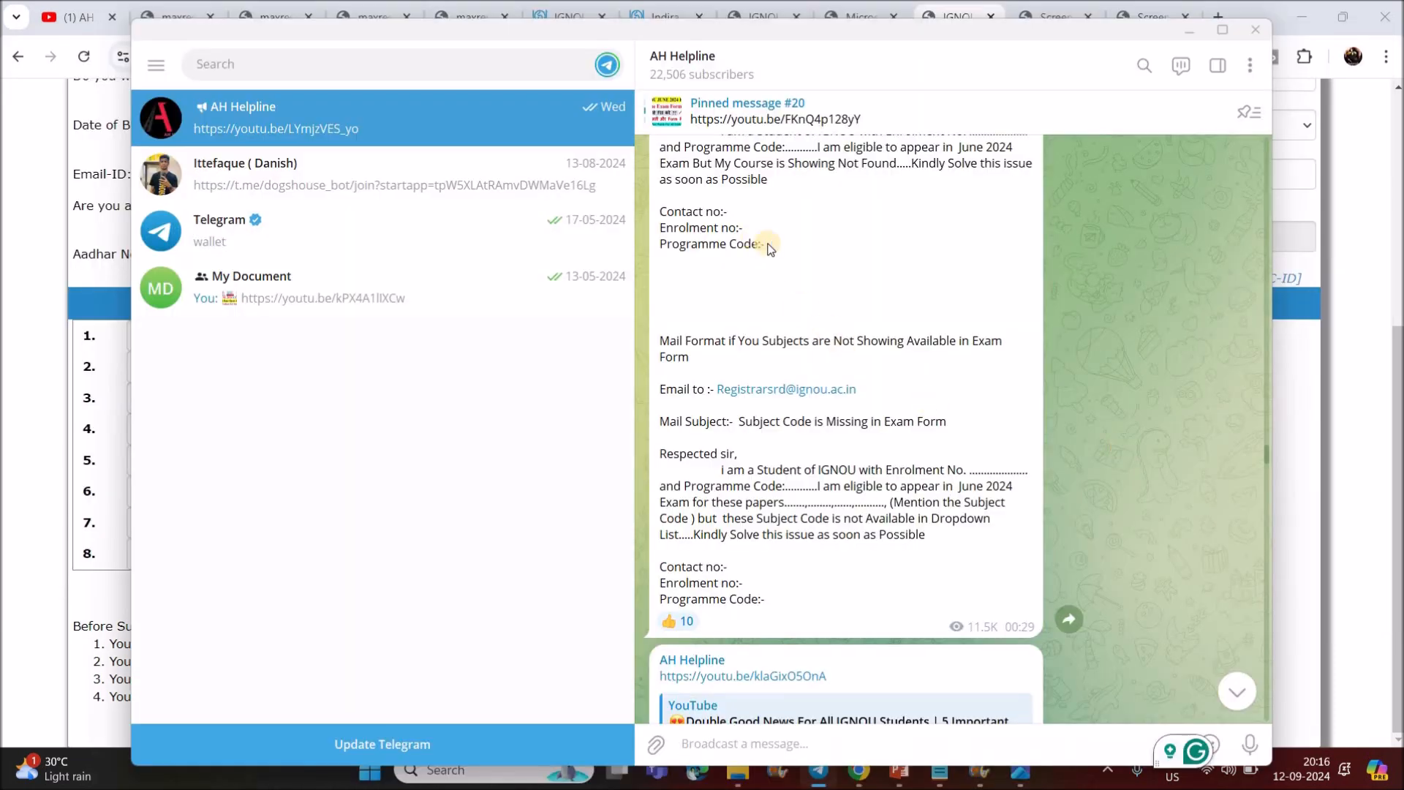
scroll(745, 238, "up", 1)
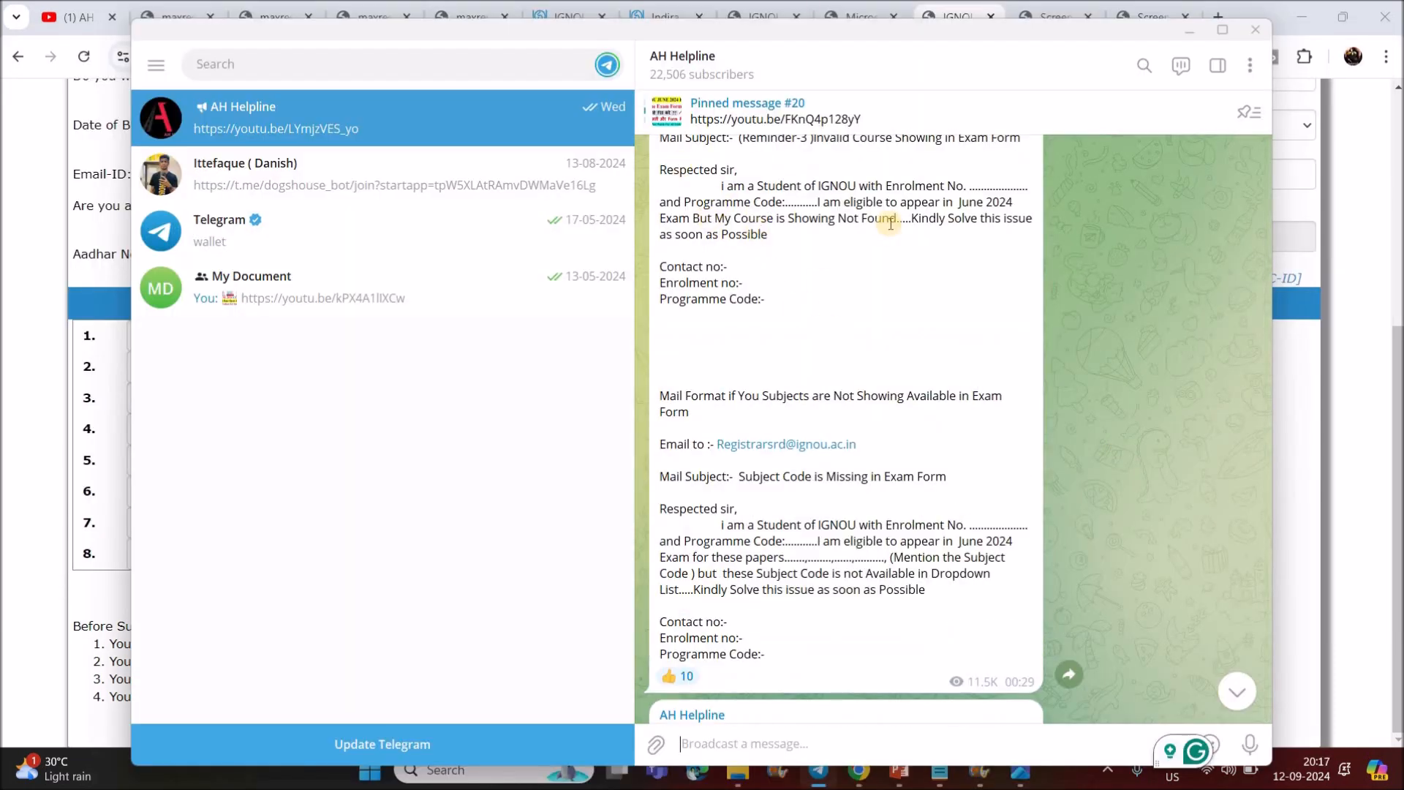
Step: Switch to Chrome, open the Term End Exam registration page from the IGNOU home page and dismiss the important note
left_click(855, 771)
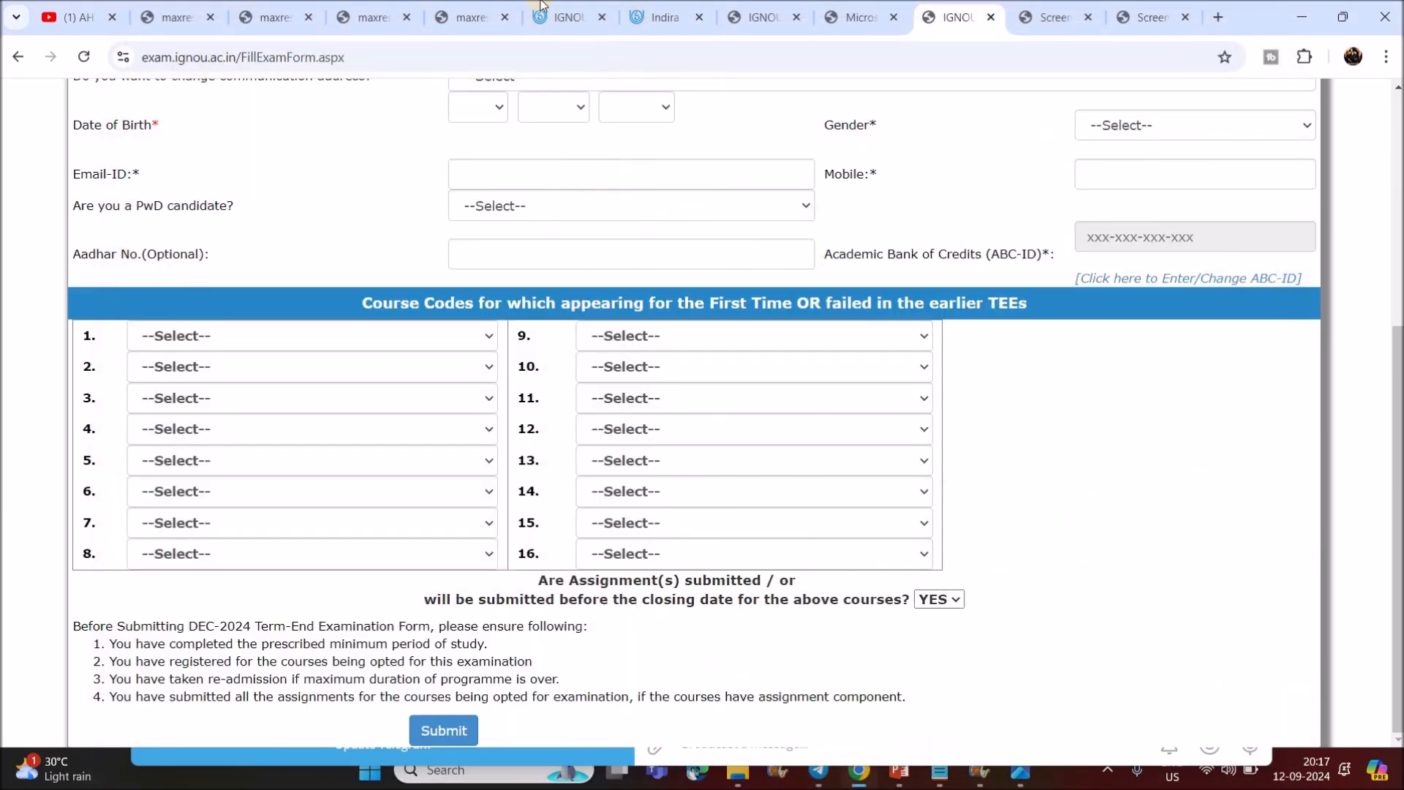
left_click(572, 18)
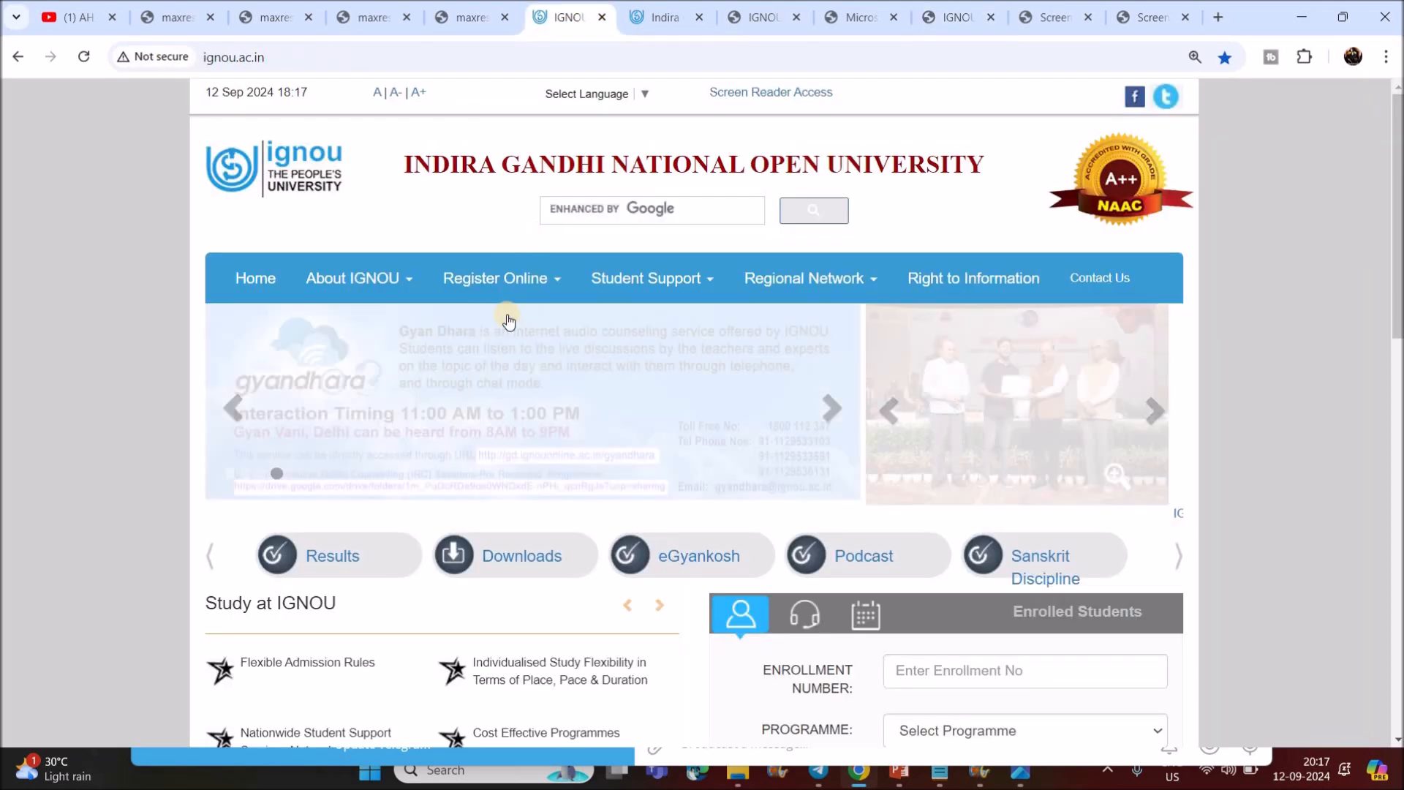
left_click(520, 291)
left_click(517, 270)
left_click(517, 271)
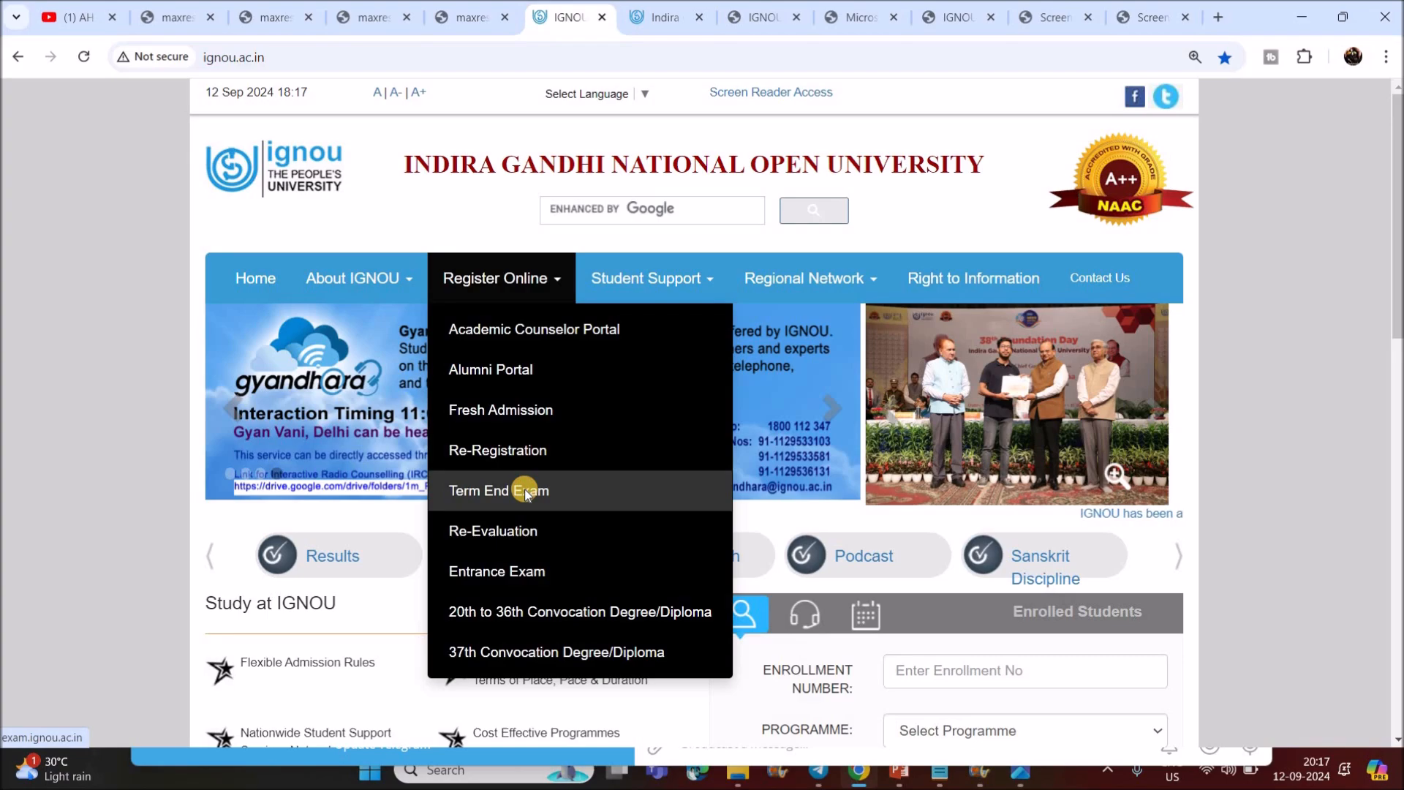
left_click(525, 488)
left_click(927, 455)
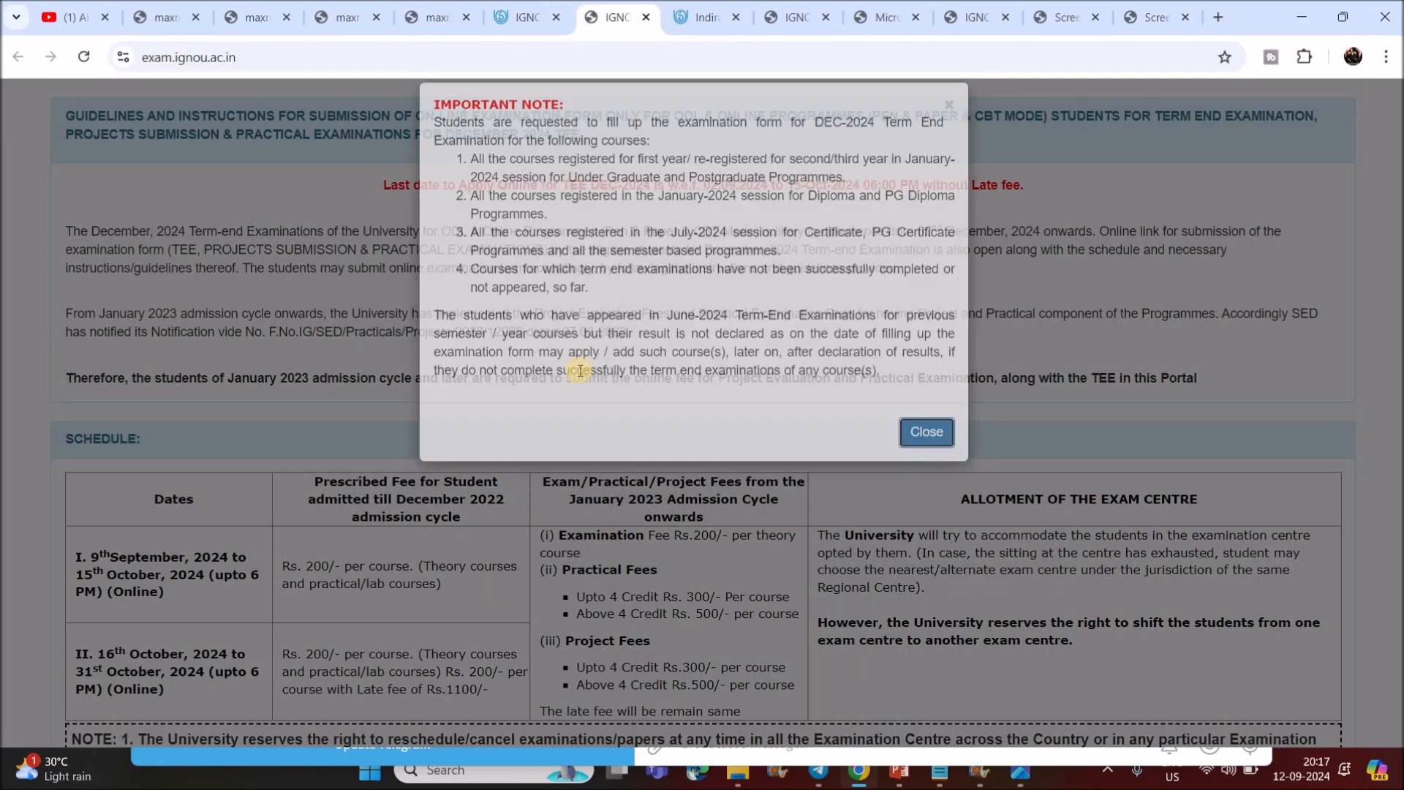
Step: Read through the exam form guidelines and examine the sample Examination Form Acknowledgement screenshot alongside them
scroll(608, 349, "down", 15)
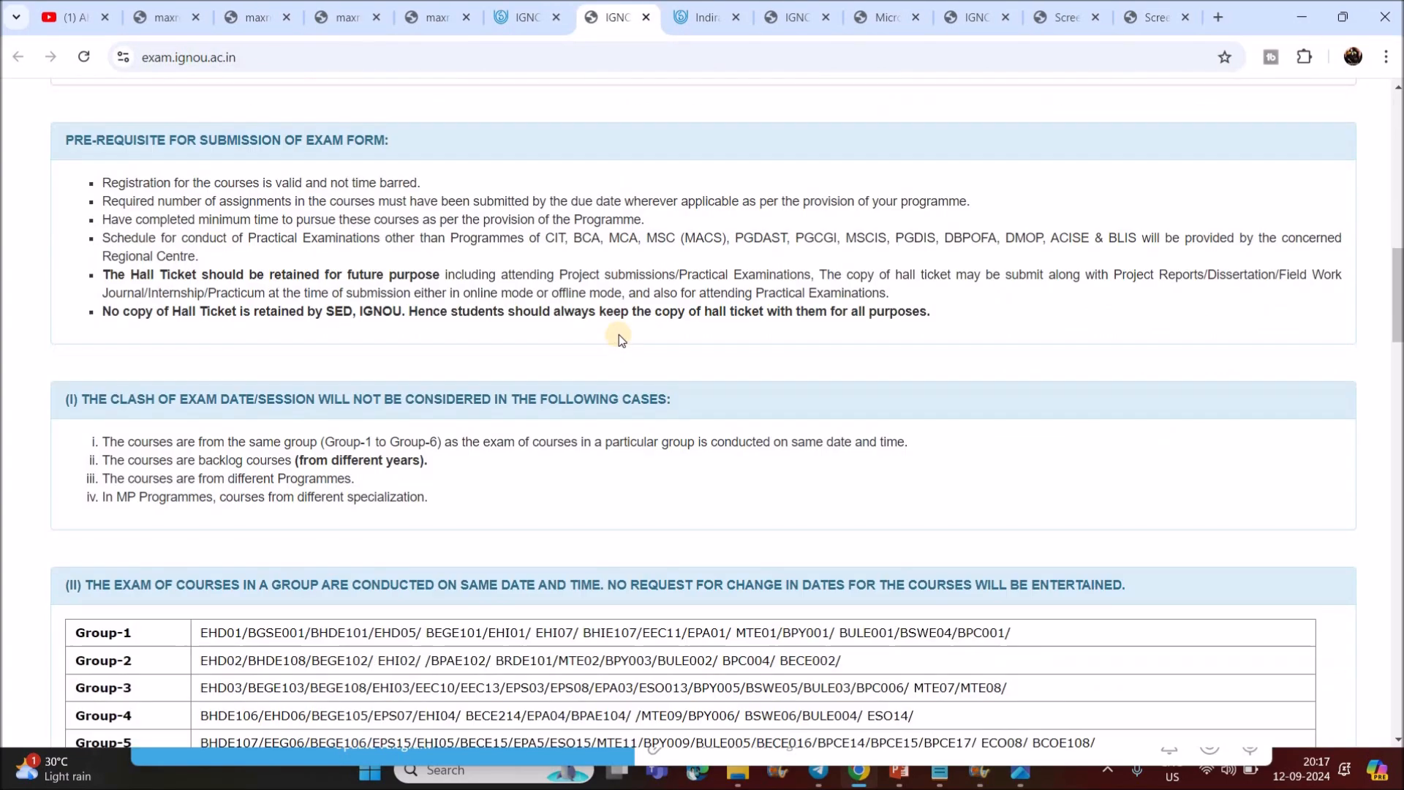
scroll(619, 336, "down", 8)
scroll(621, 340, "down", 6)
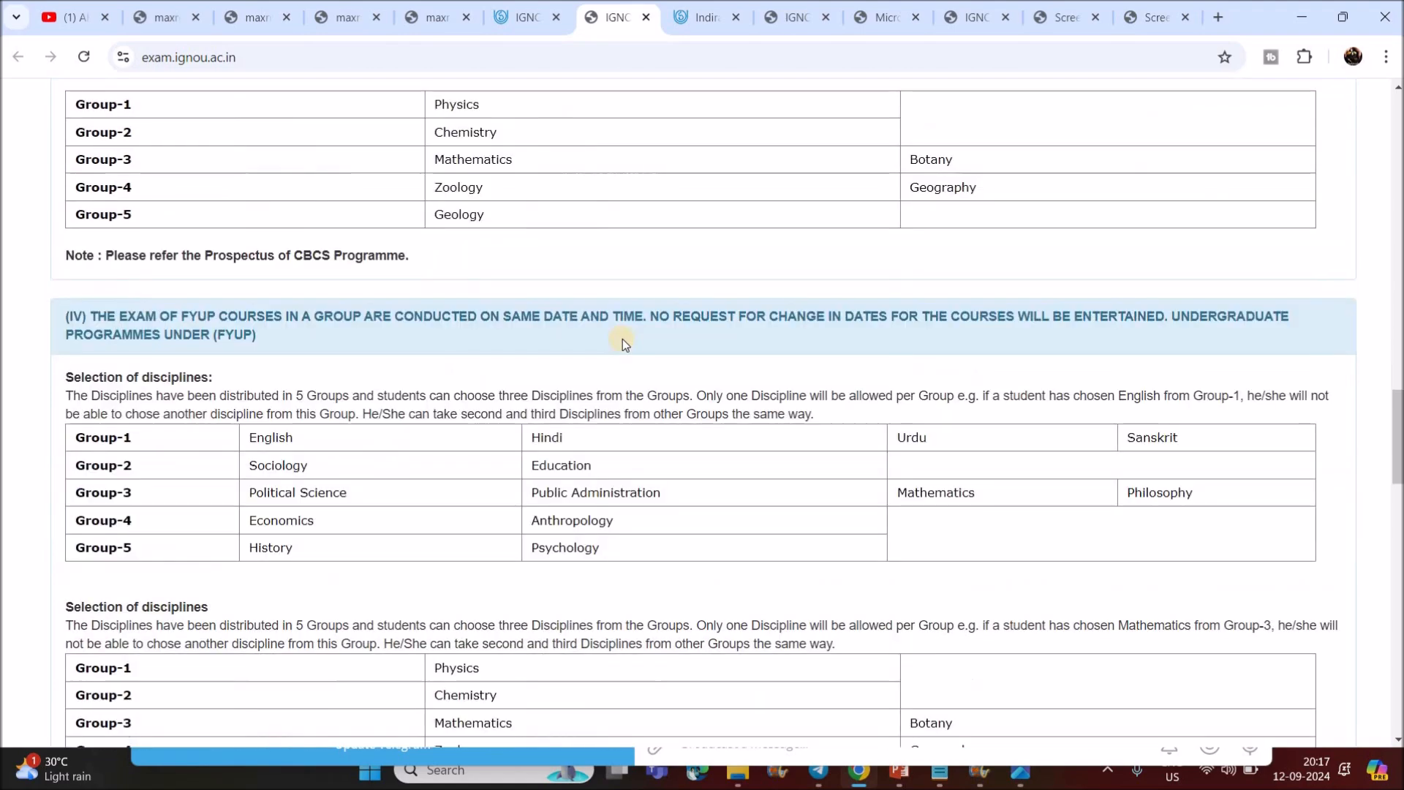
scroll(622, 339, "down", 6)
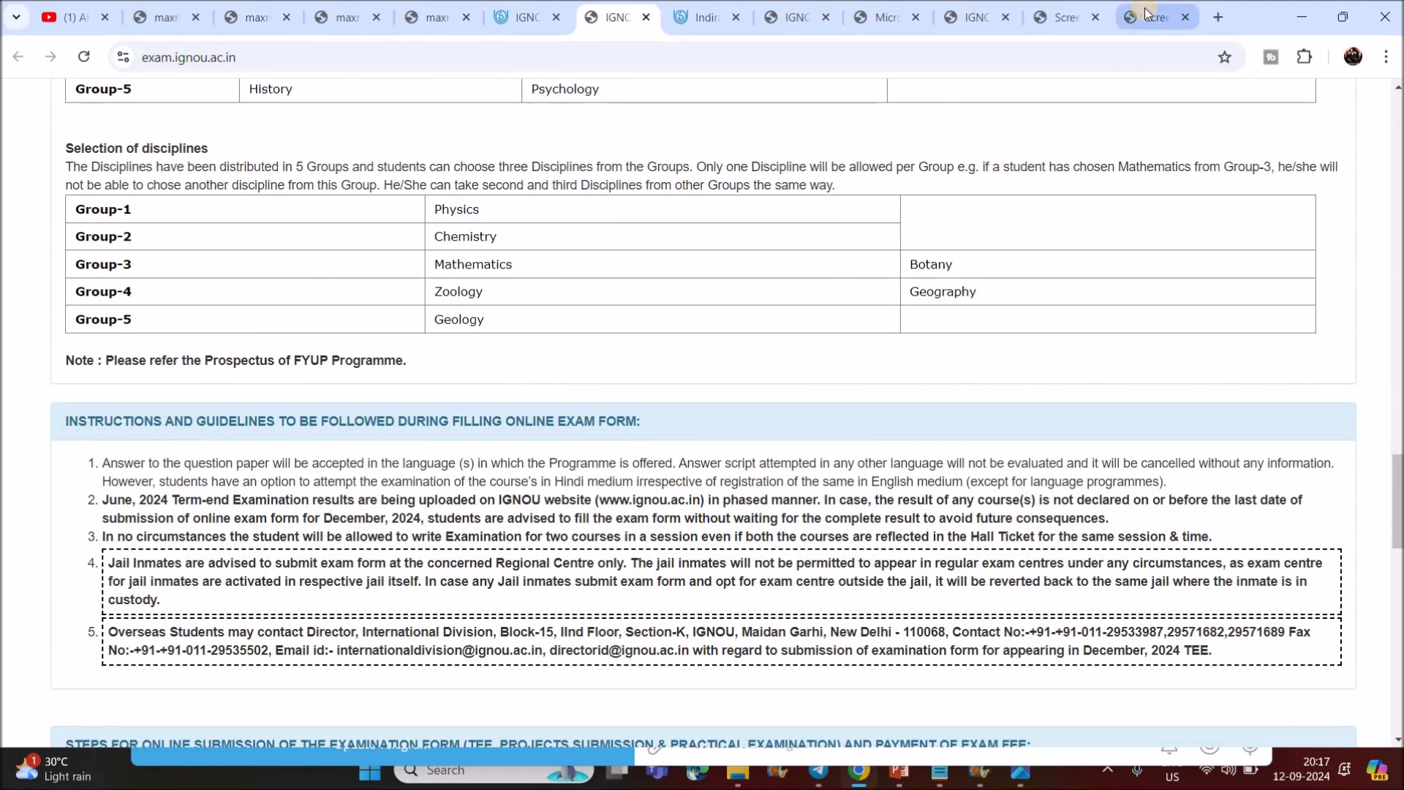
left_click(1147, 15)
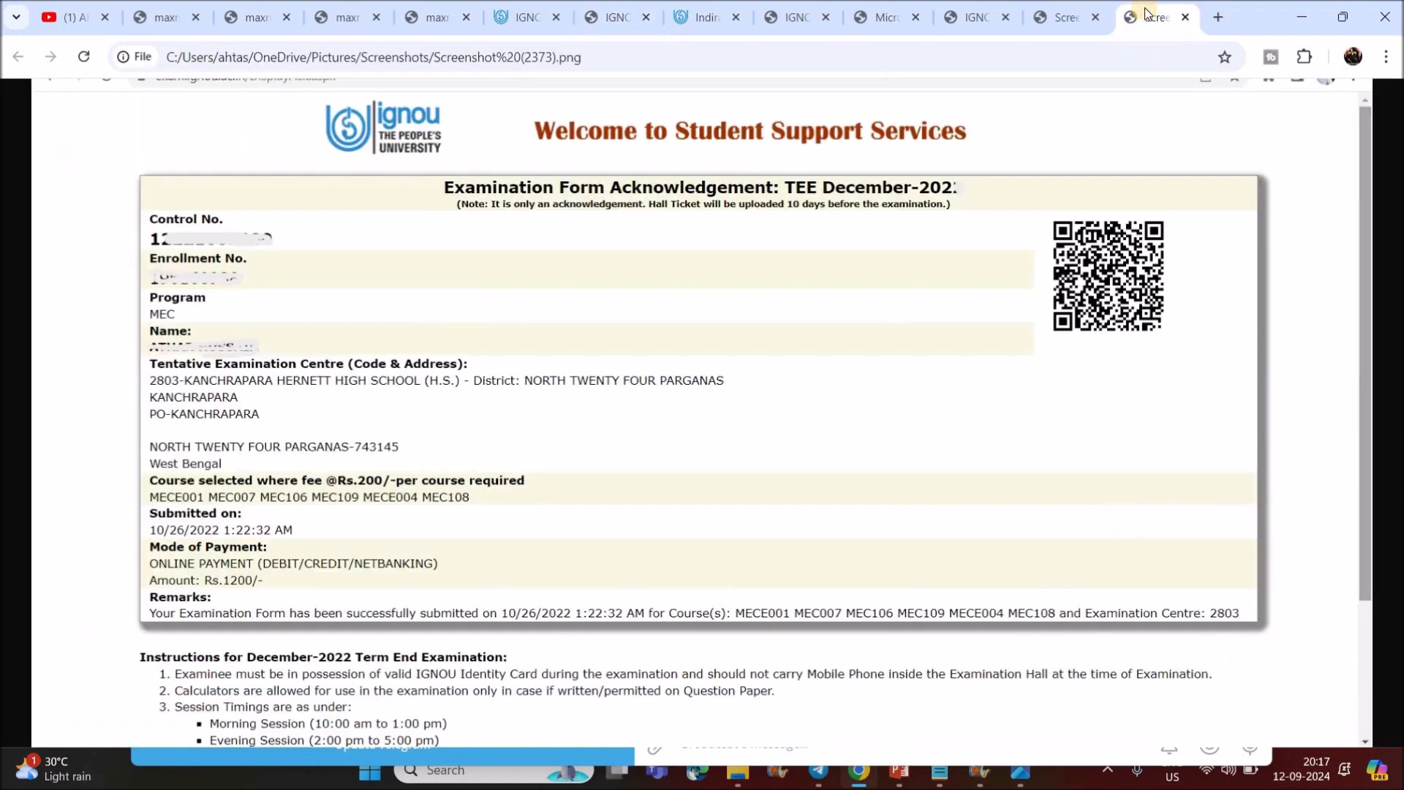
left_click(610, 14)
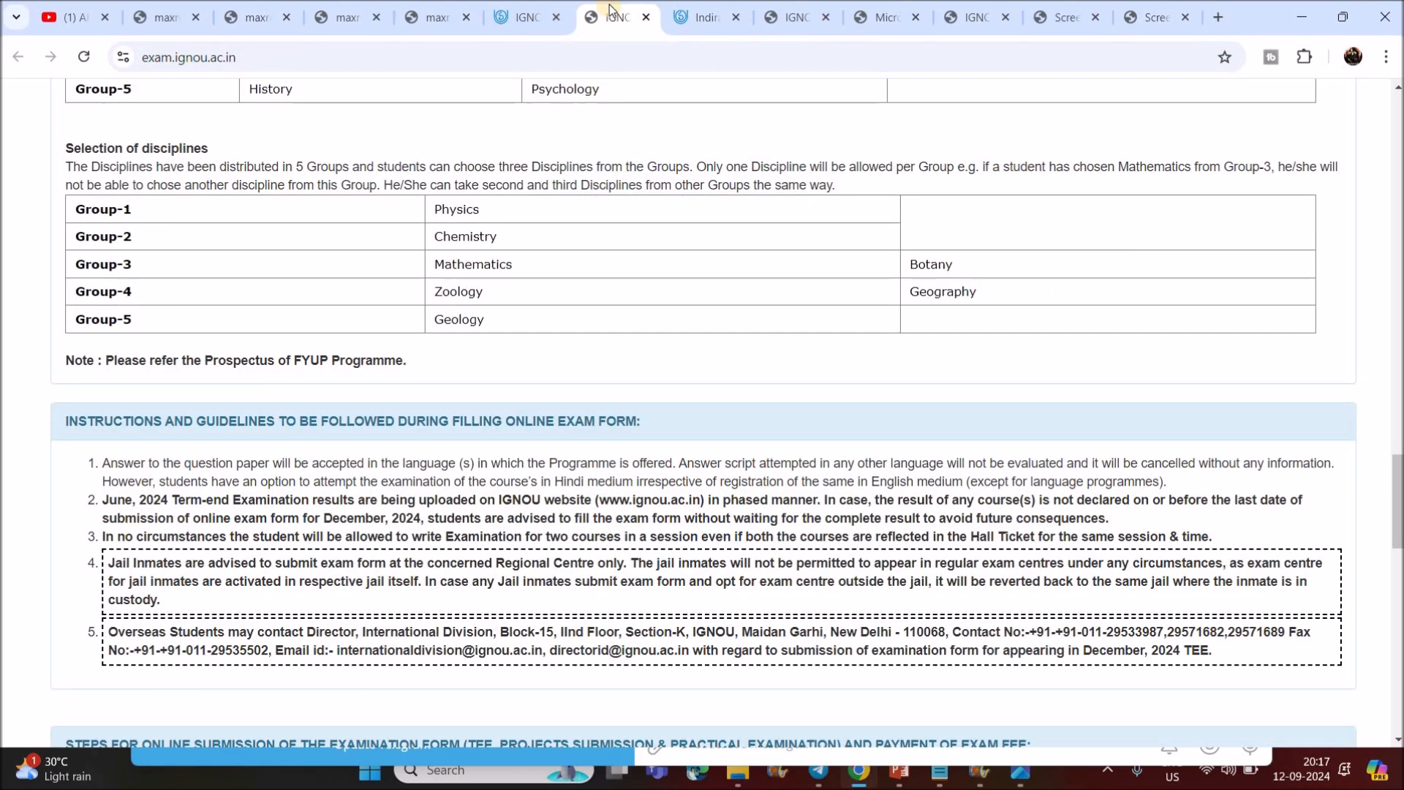
left_click(1158, 7)
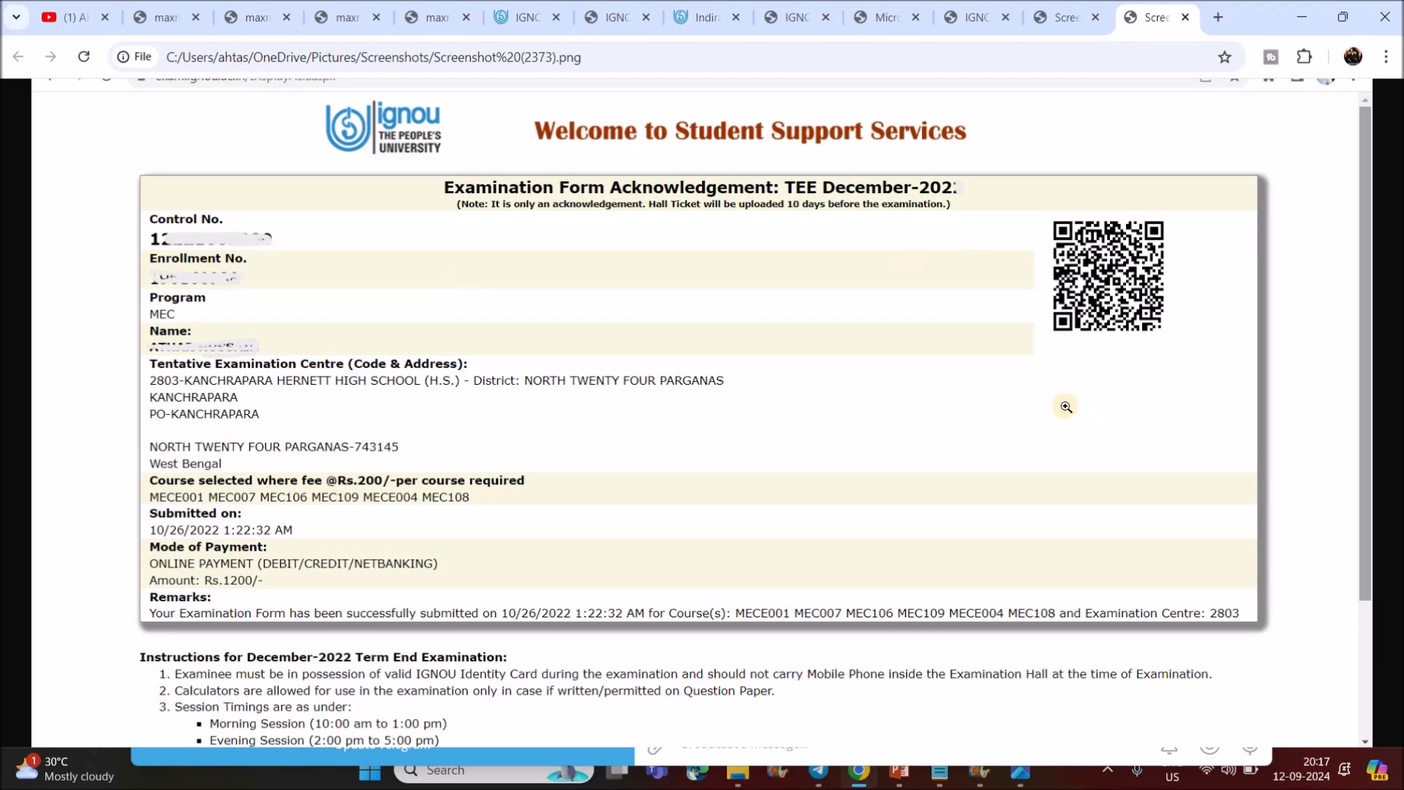
left_click(608, 6)
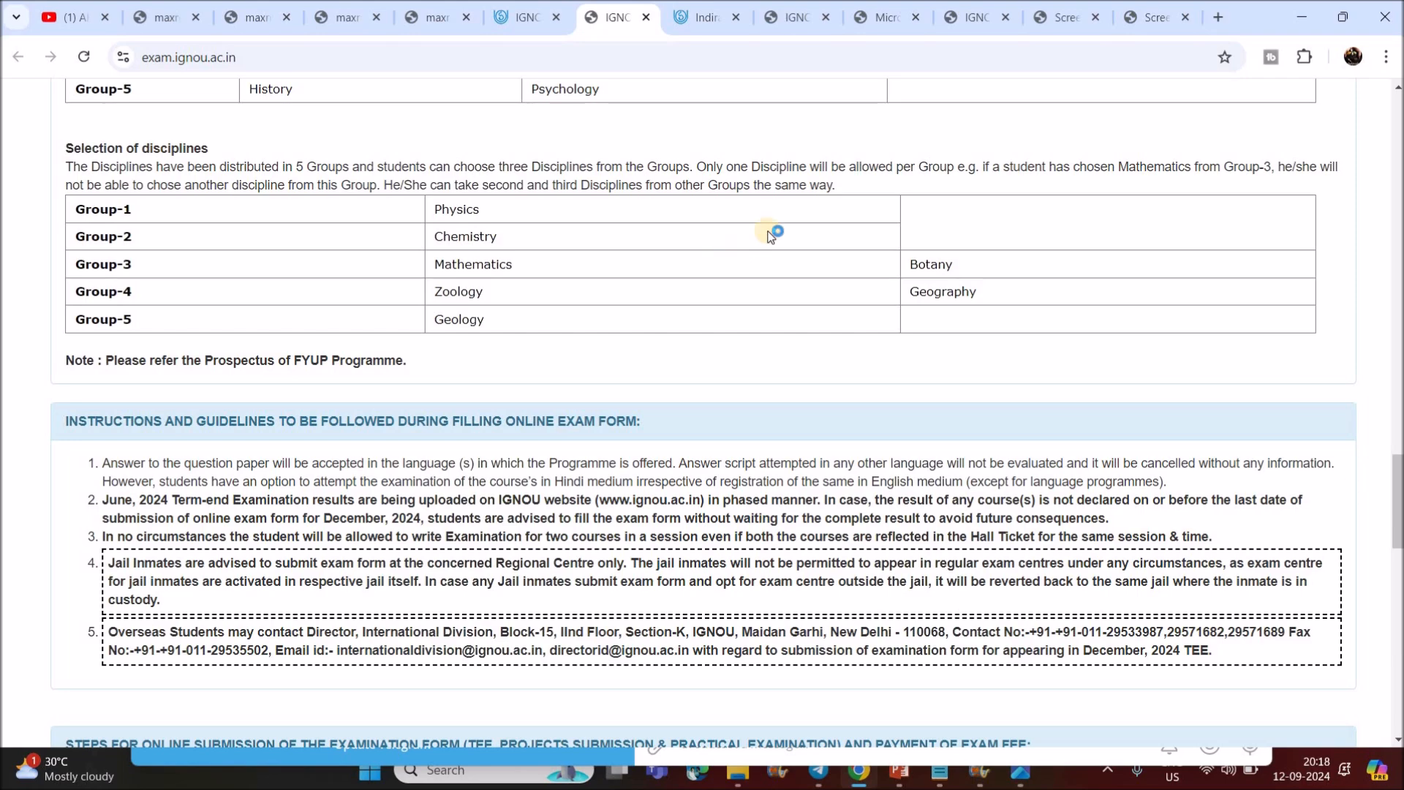
Step: Find the online submission steps, open the exam form status search page and return to the guidelines
scroll(925, 268, "down", 7)
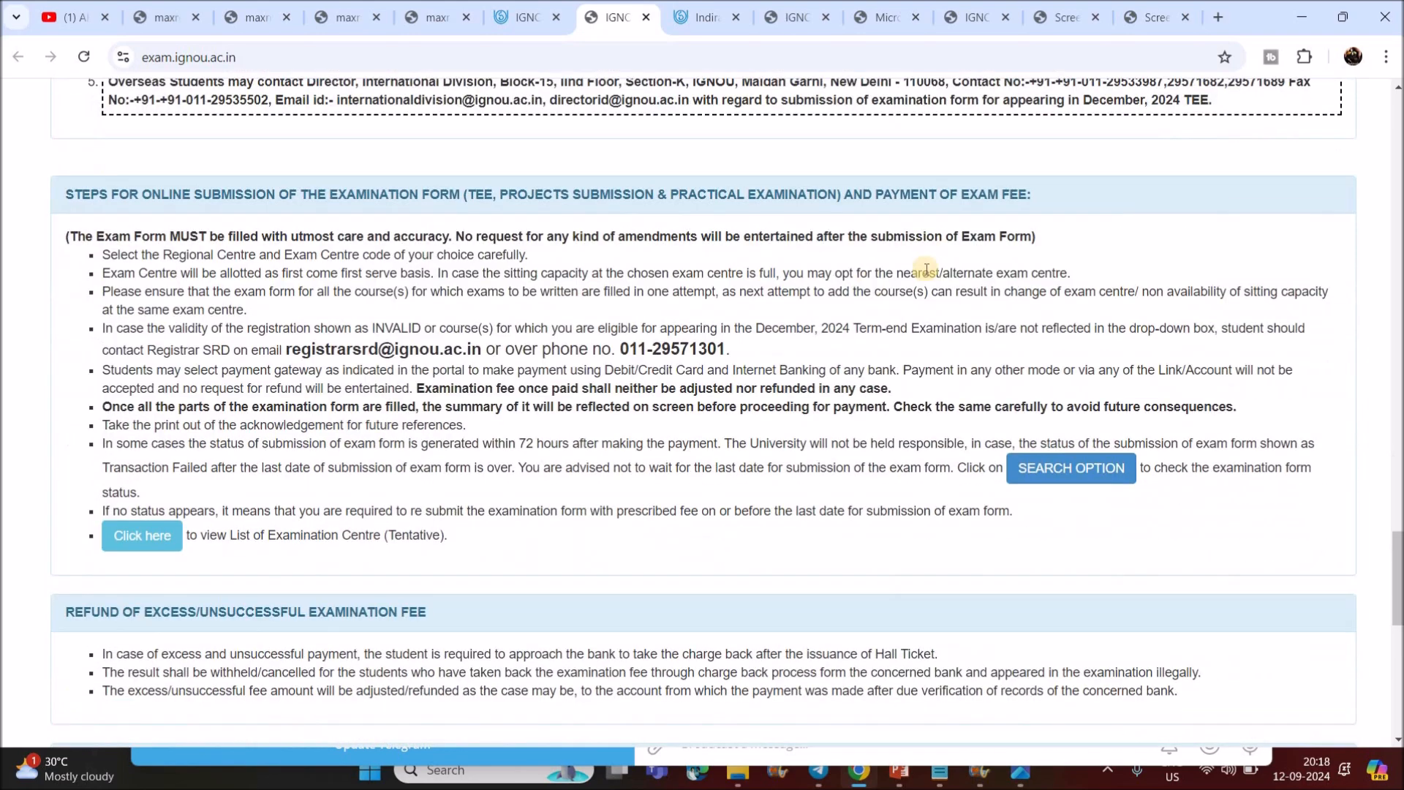
left_click(1089, 465)
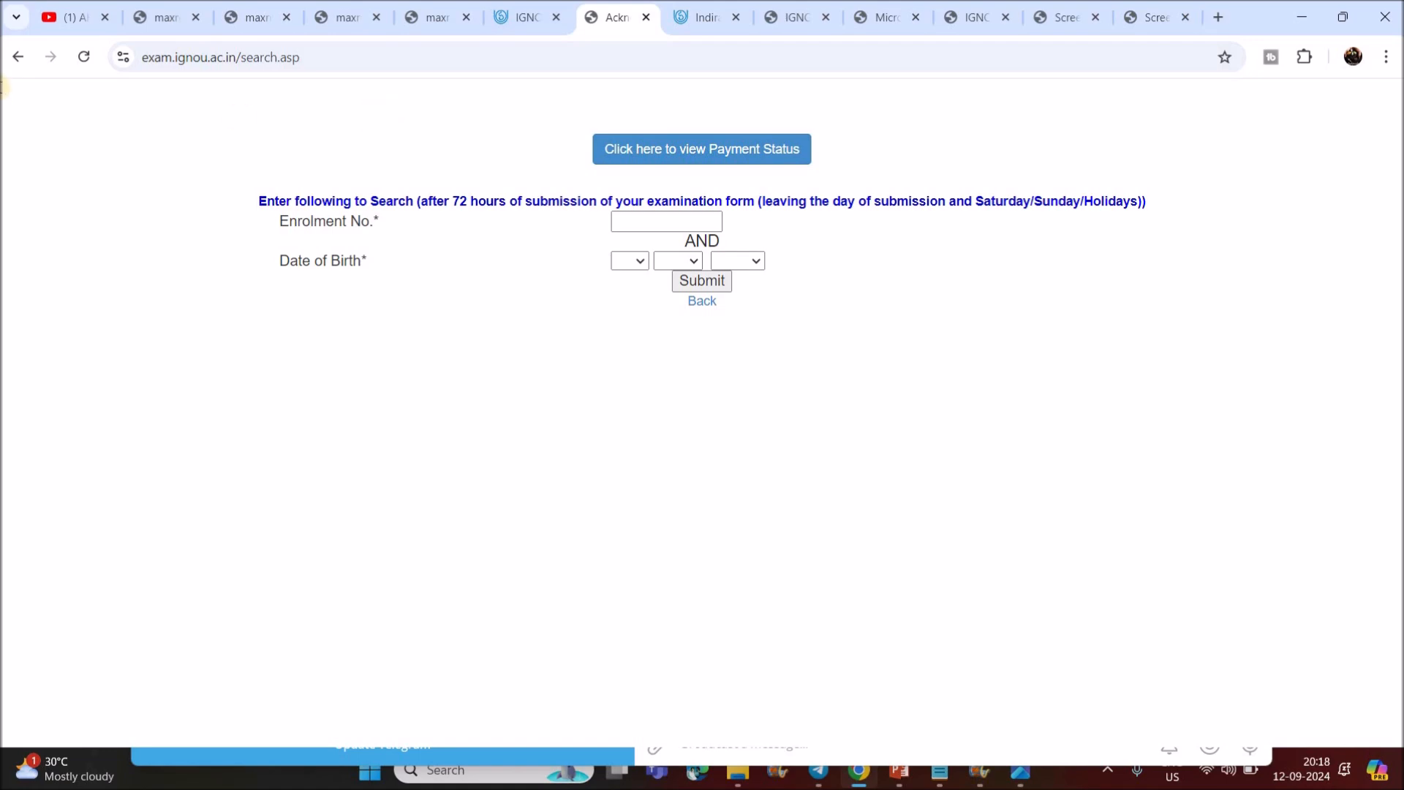
left_click(18, 56)
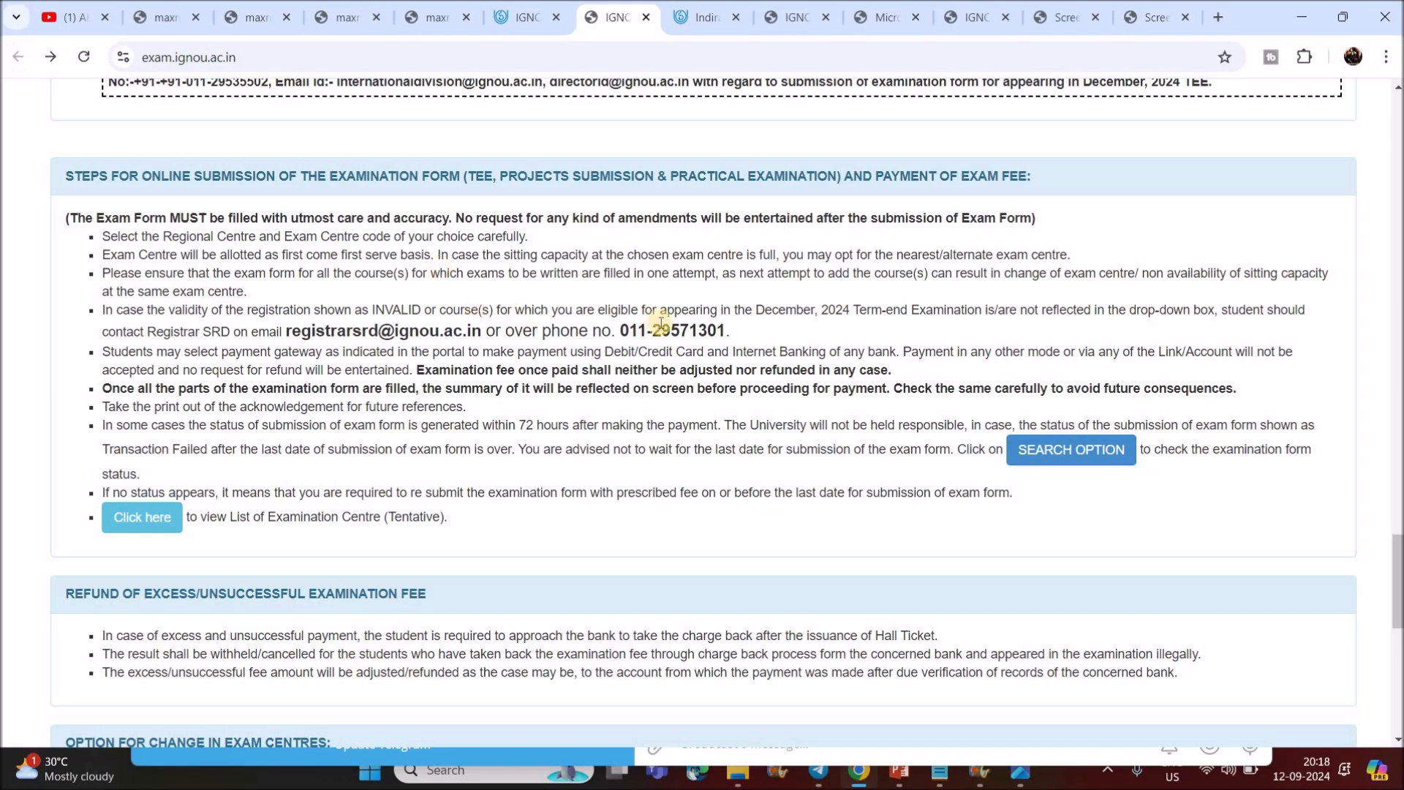
Step: Review the remaining guidelines on refunds, exam centres and hall tickets, and accept the declaration for the exam form
scroll(701, 344, "down", 10)
scroll(484, 294, "up", 6)
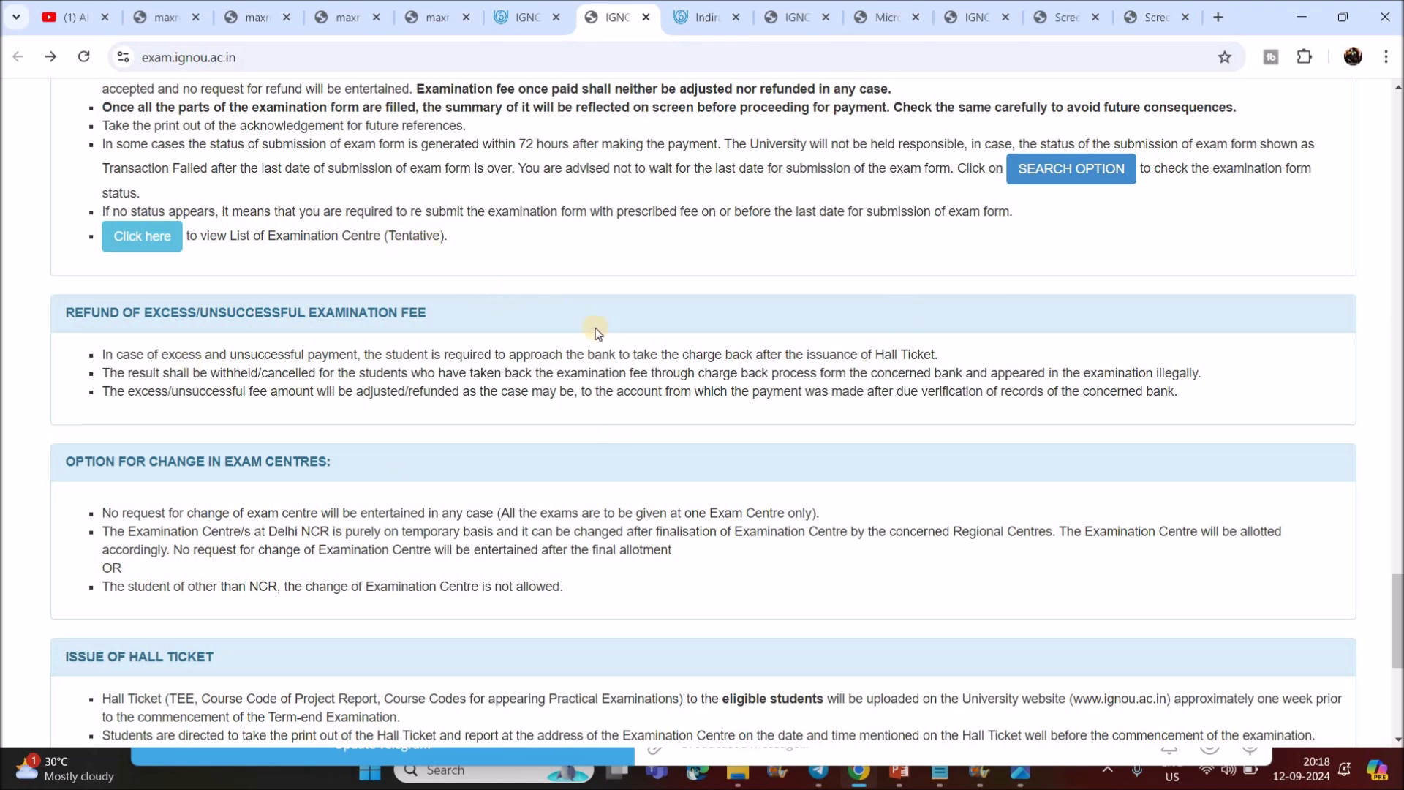
scroll(260, 292, "down", 6)
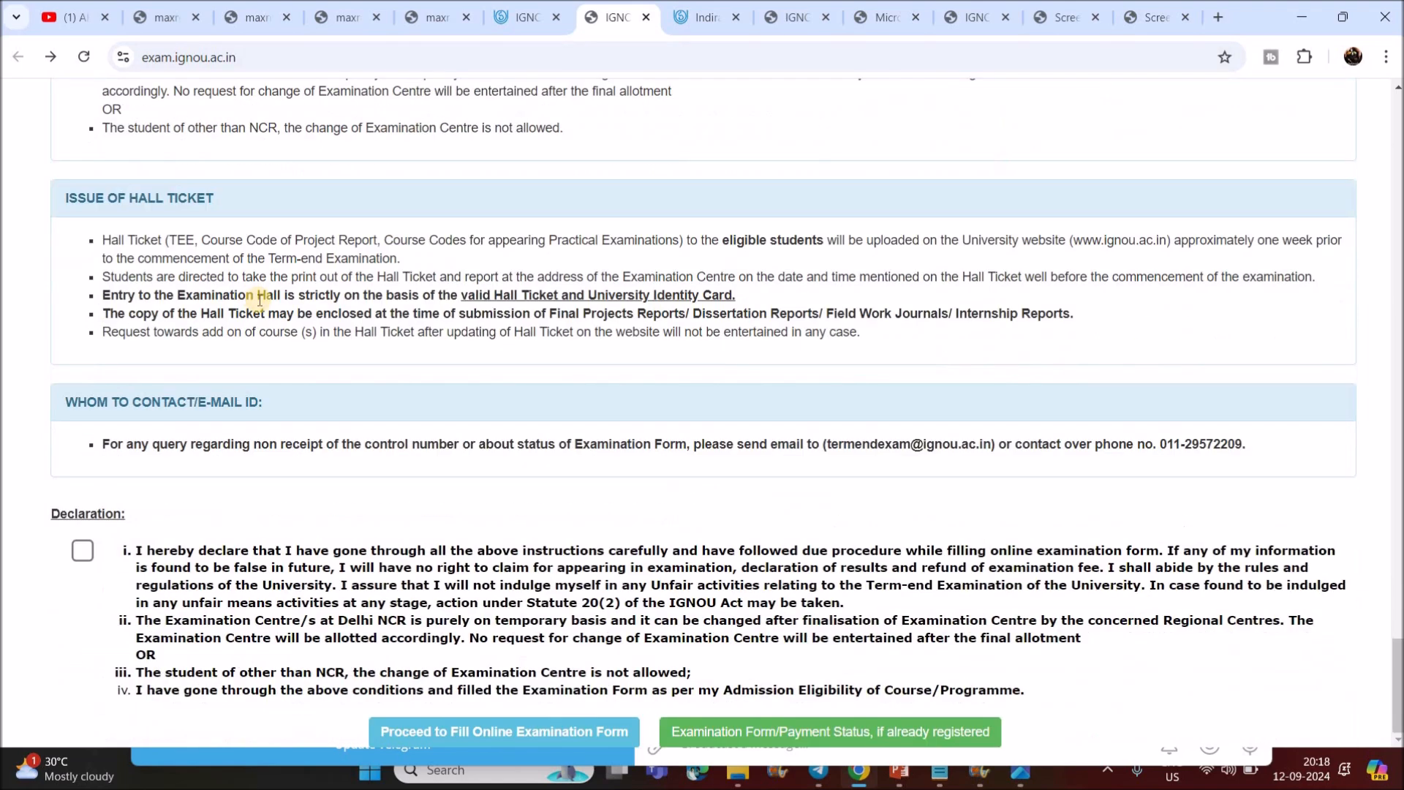
left_click(86, 555)
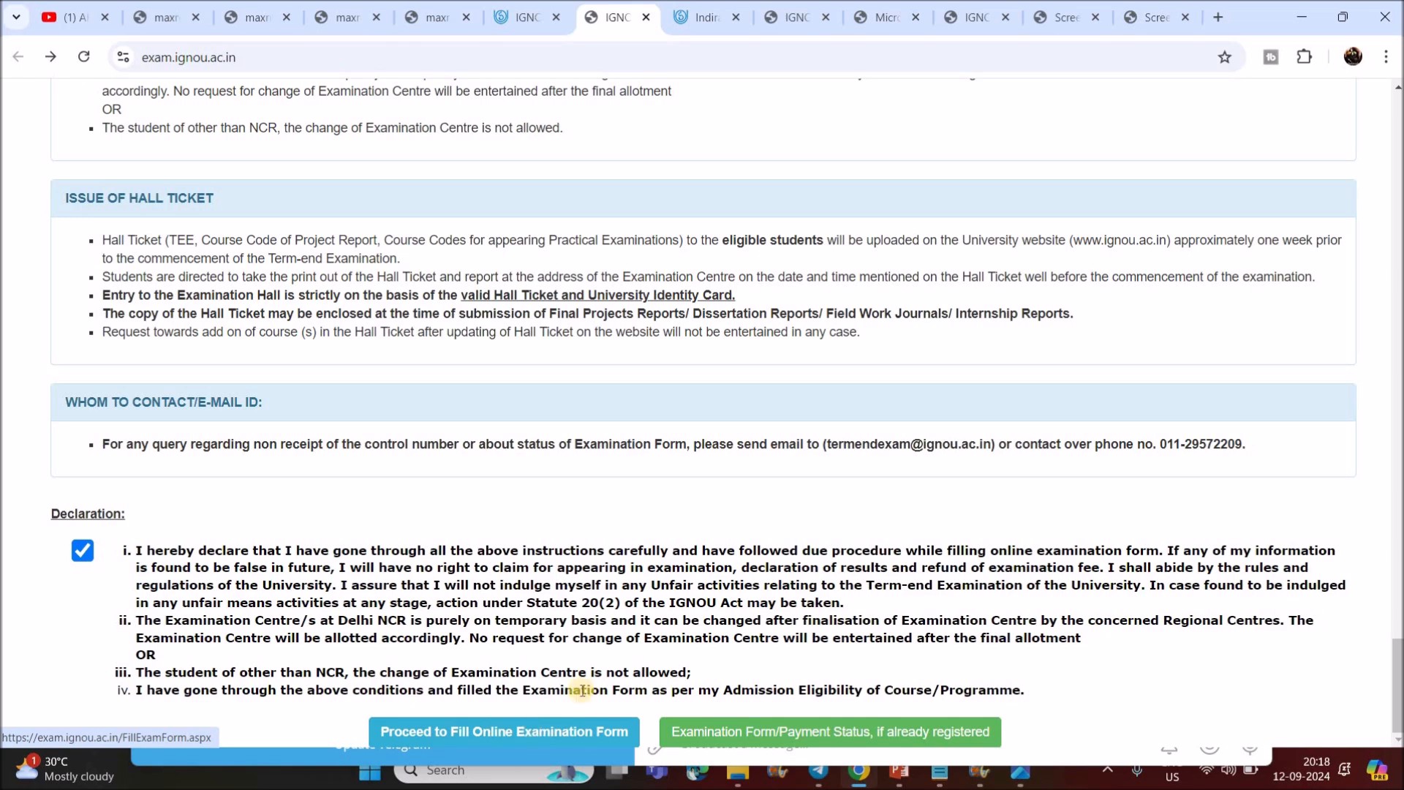
Step: View the sample TEE Dec-2021 form screenshot listing submitted control numbers and the sample exam form acknowledgement
left_click(1071, 16)
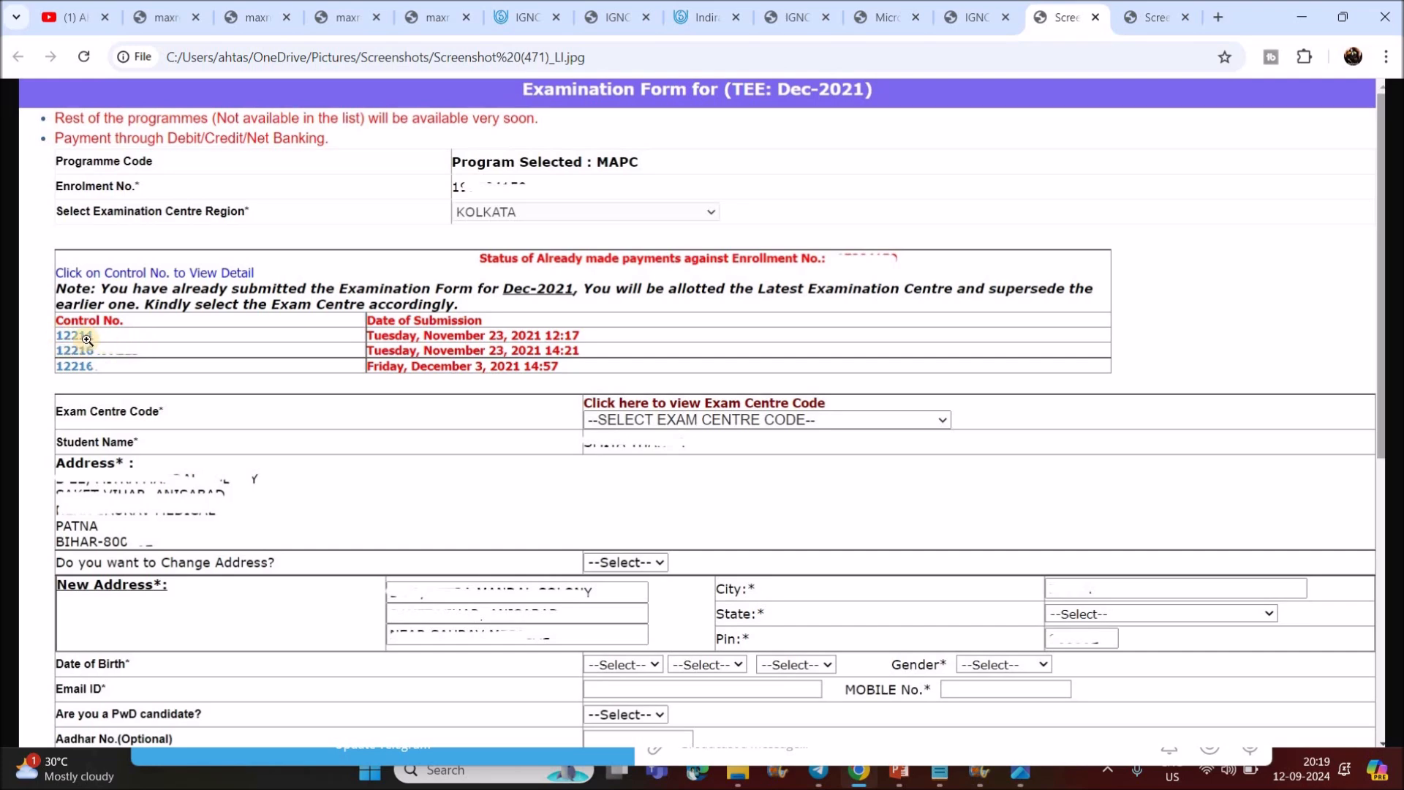
left_click(1158, 5)
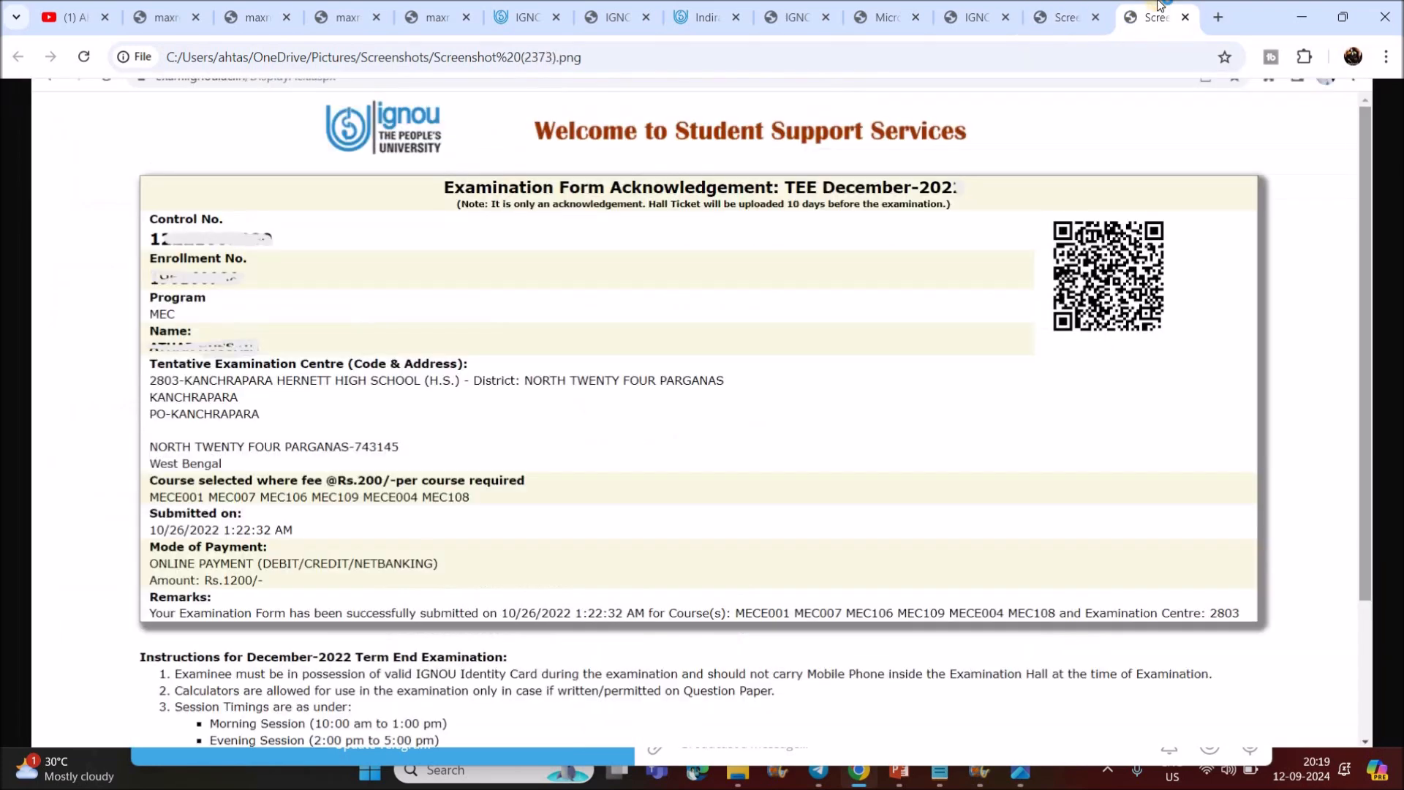
Step: Review the control number list in the sample TEE Dec-2021 form alongside the exam form declaration page and the sample acknowledgement
left_click(1060, 14)
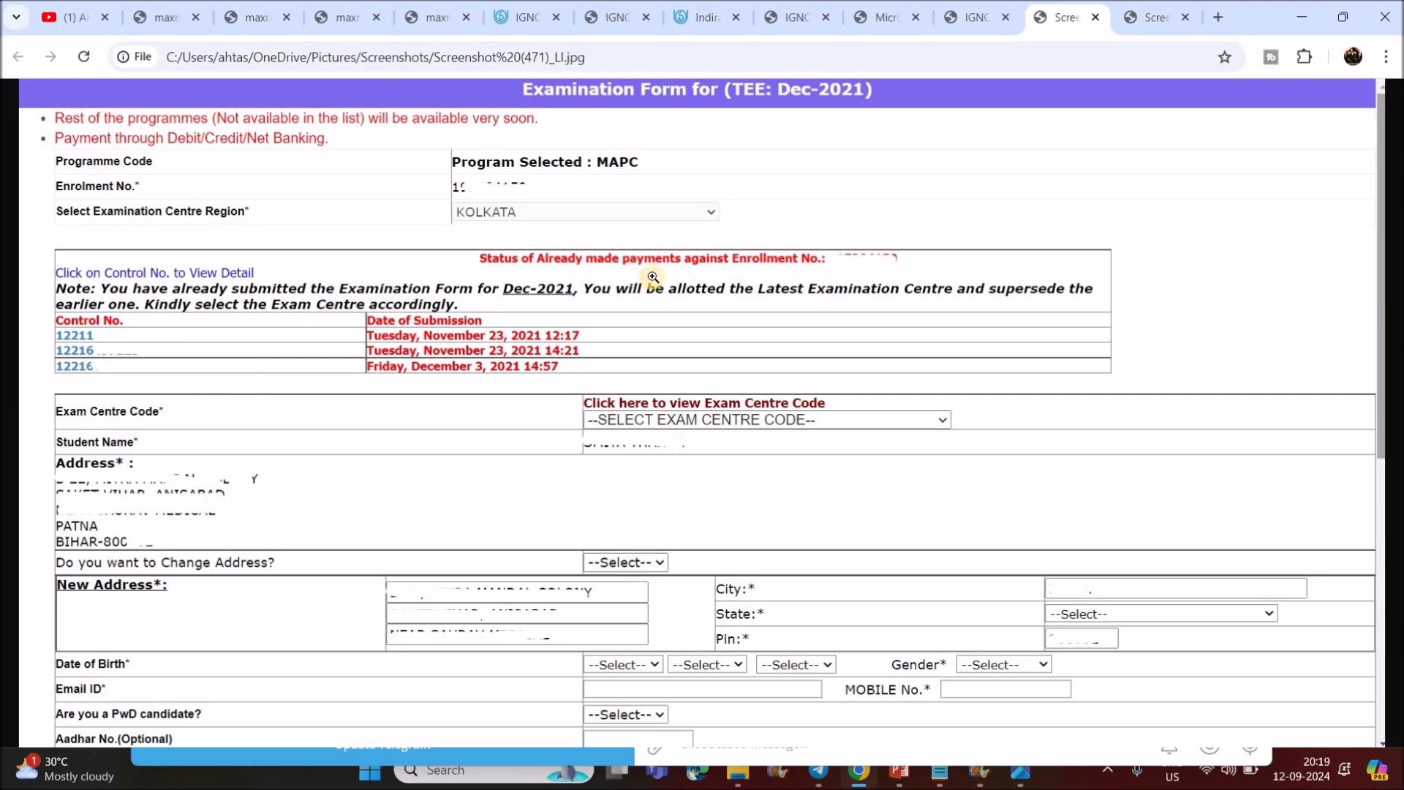
left_click(614, 15)
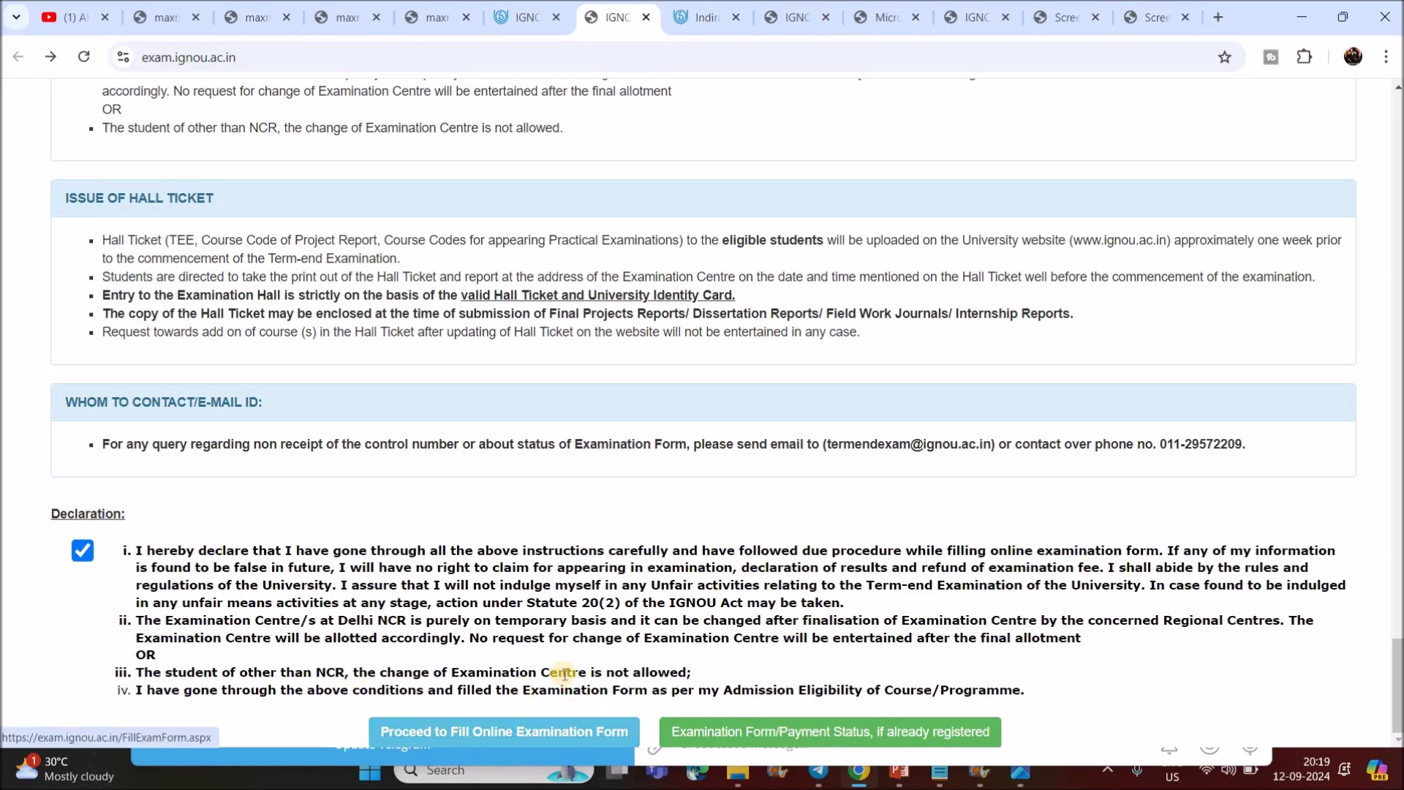
left_click(1032, 12)
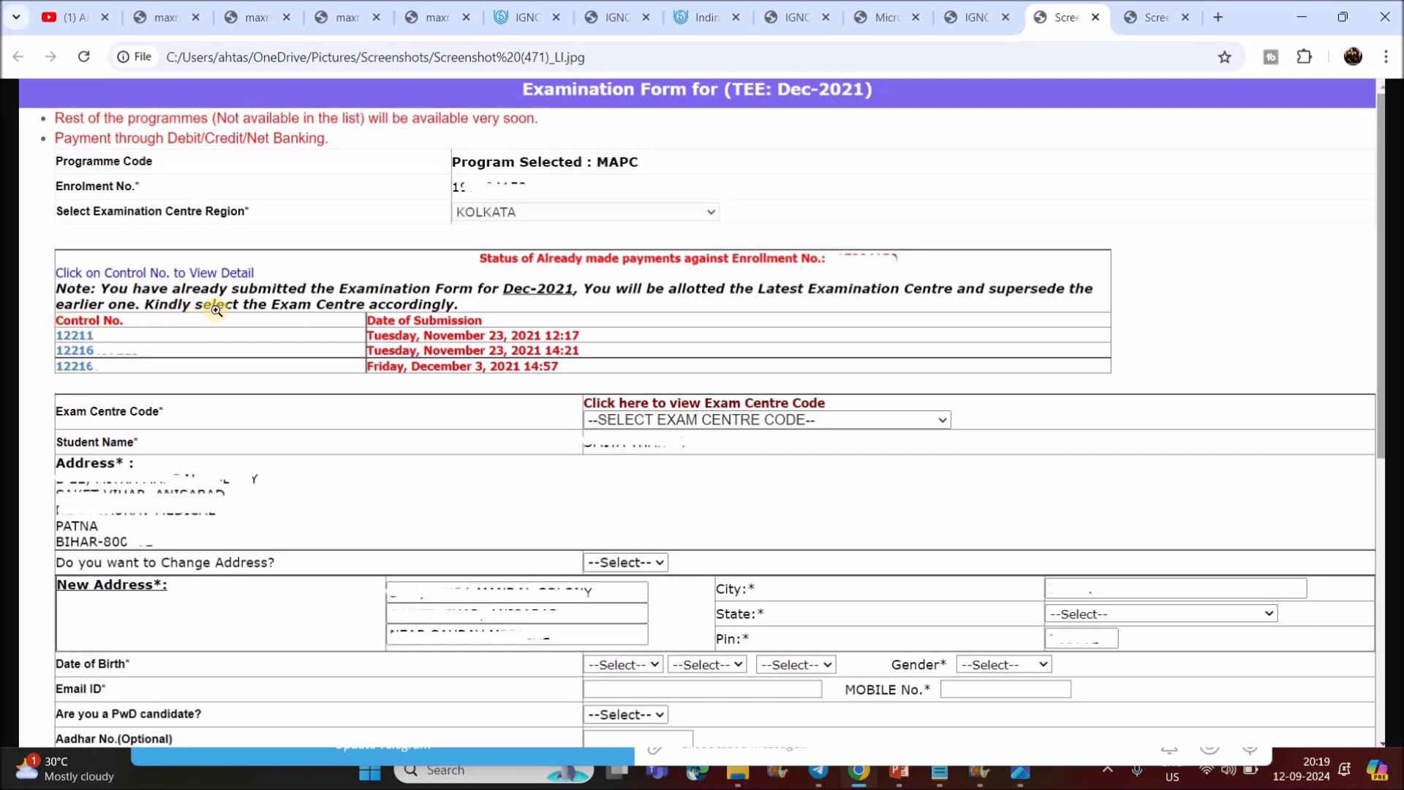
left_click(1154, 17)
left_click(1064, 10)
Step: Look through the IGNOU homepage down to its footer links and back, and view the sample exam form acknowledgement again
left_click(529, 14)
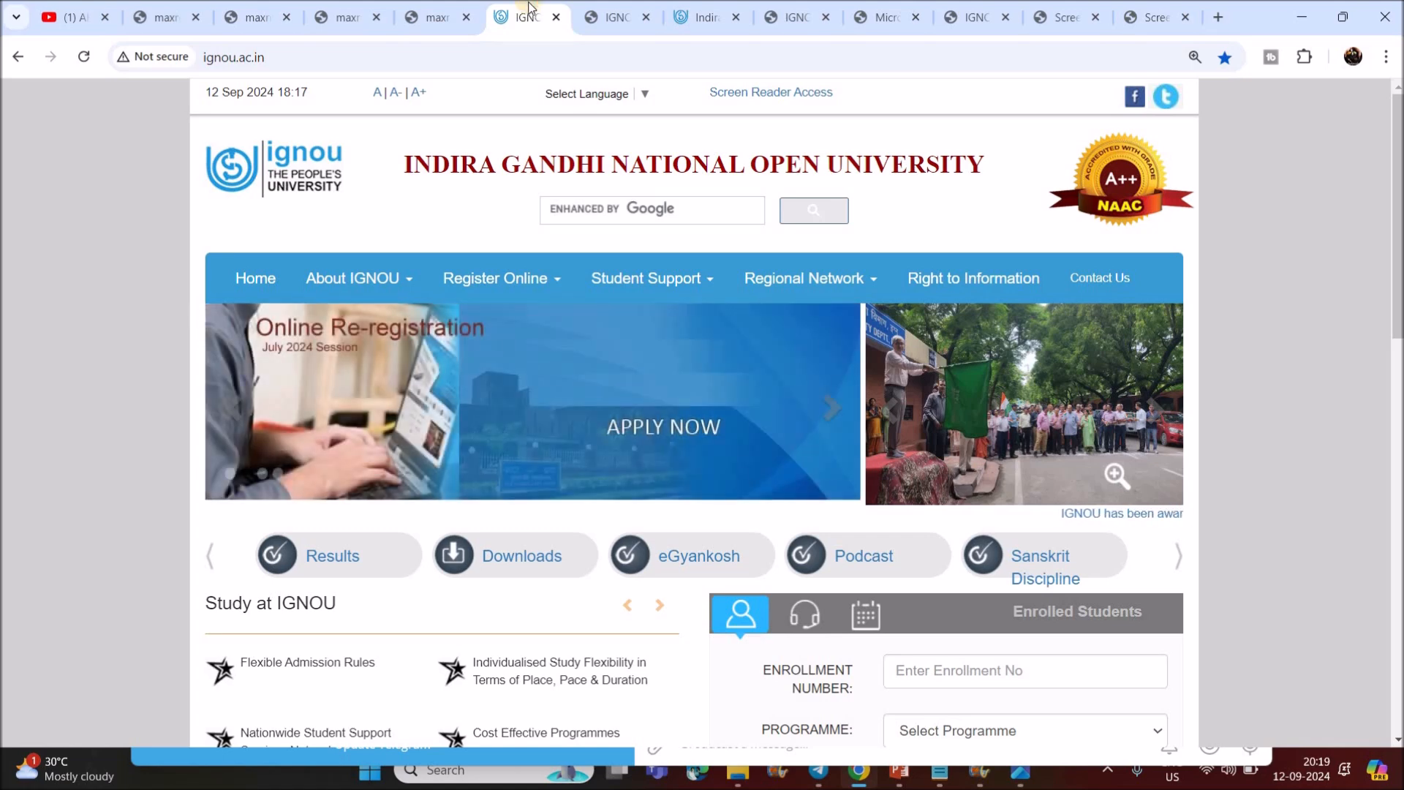
left_click(607, 11)
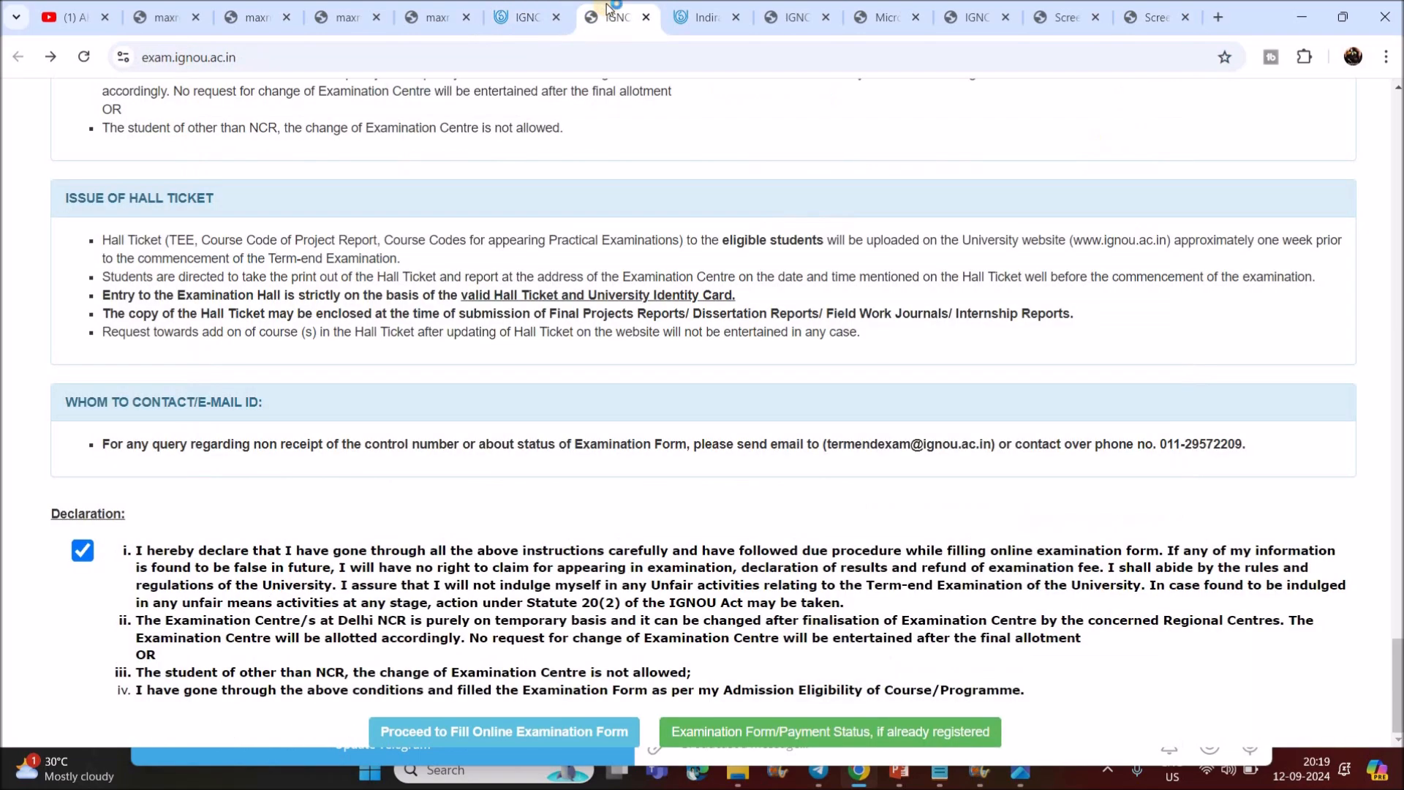
left_click(545, 12)
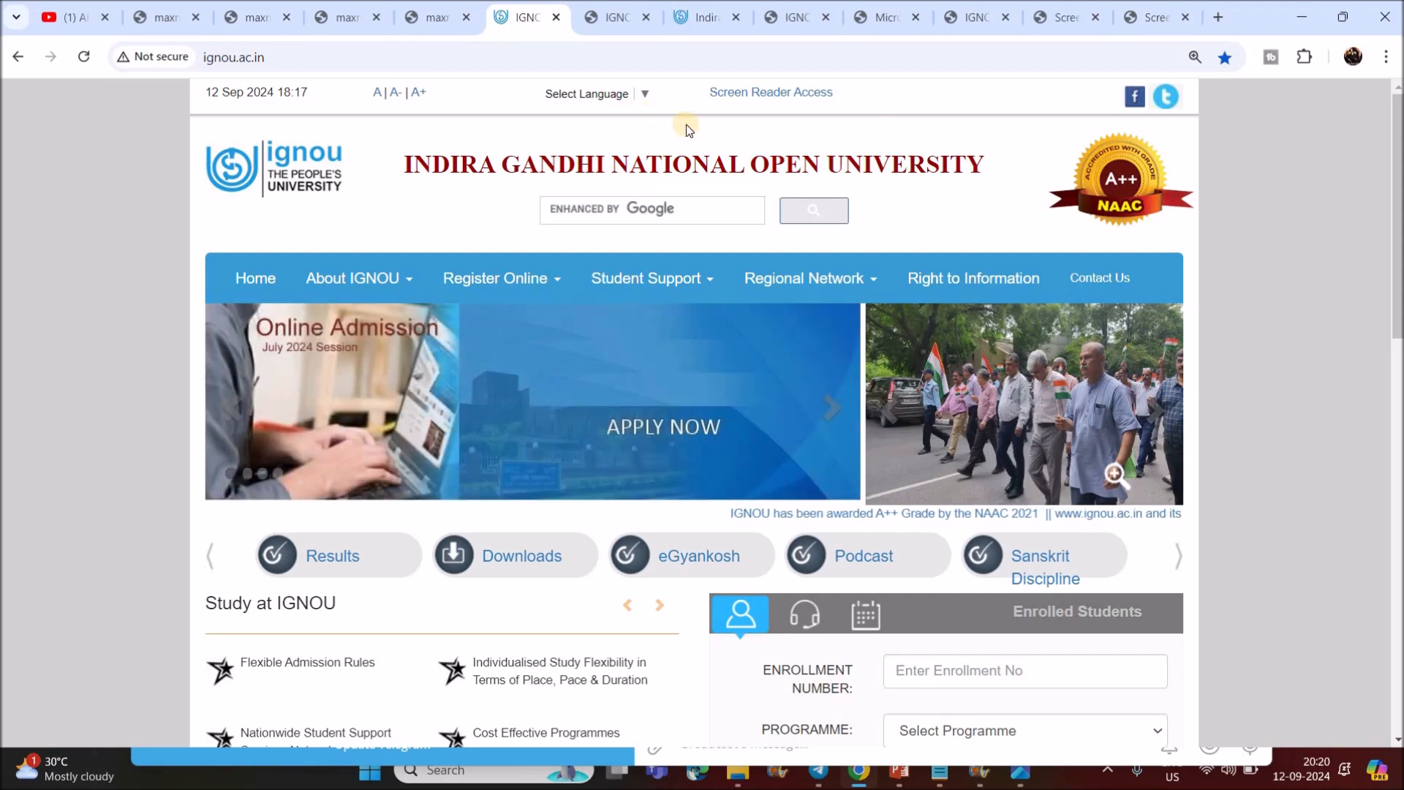
scroll(789, 378, "down", 6)
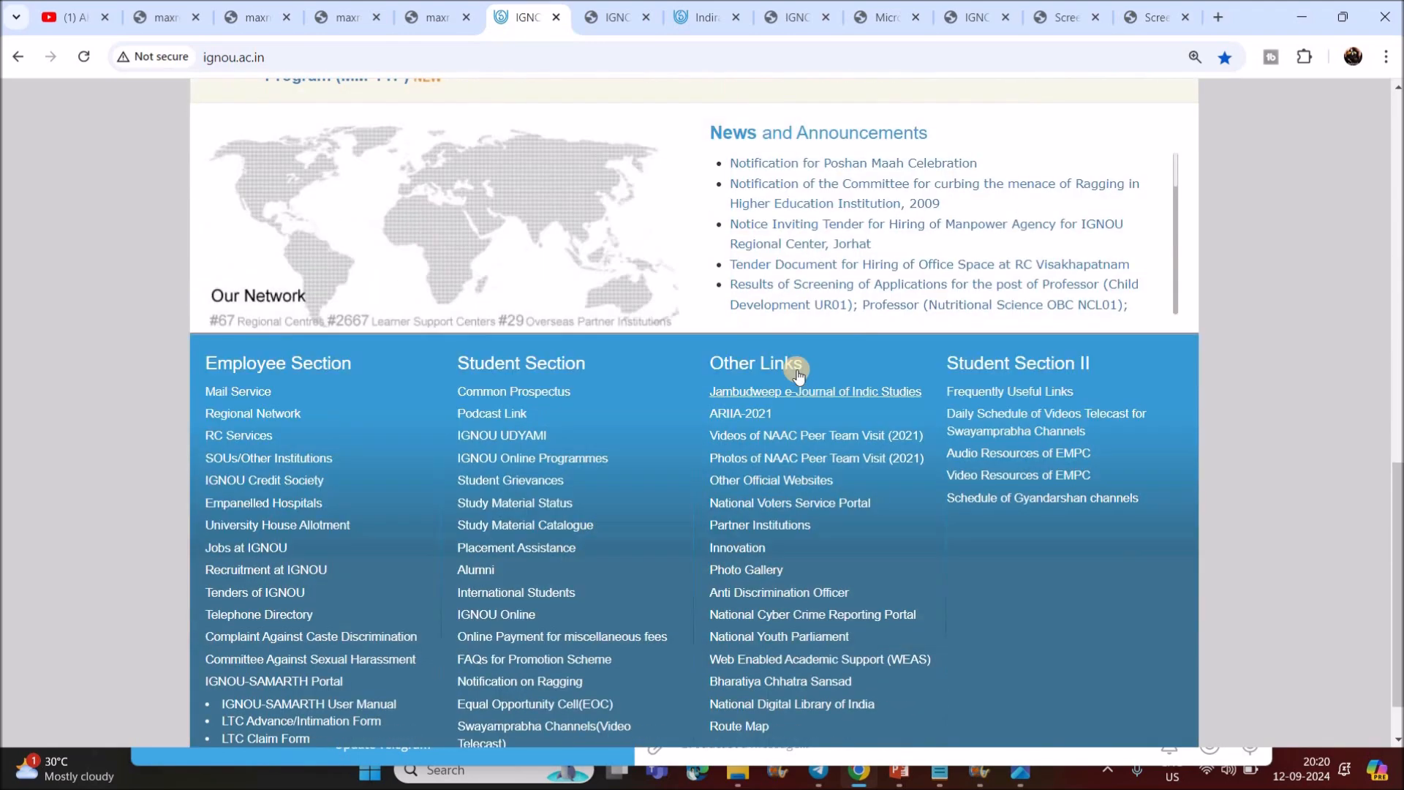
scroll(1071, 178, "up", 11)
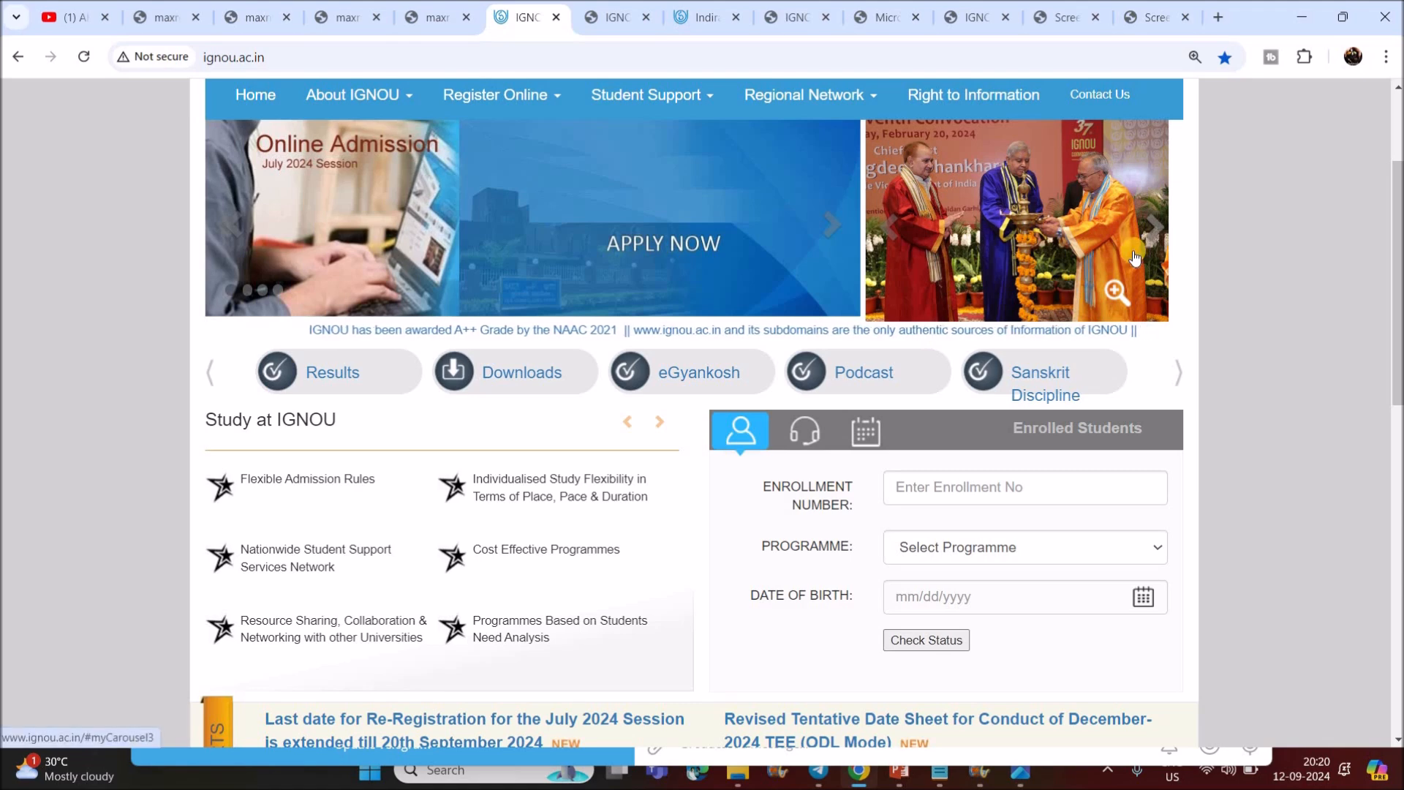
left_click(1136, 18)
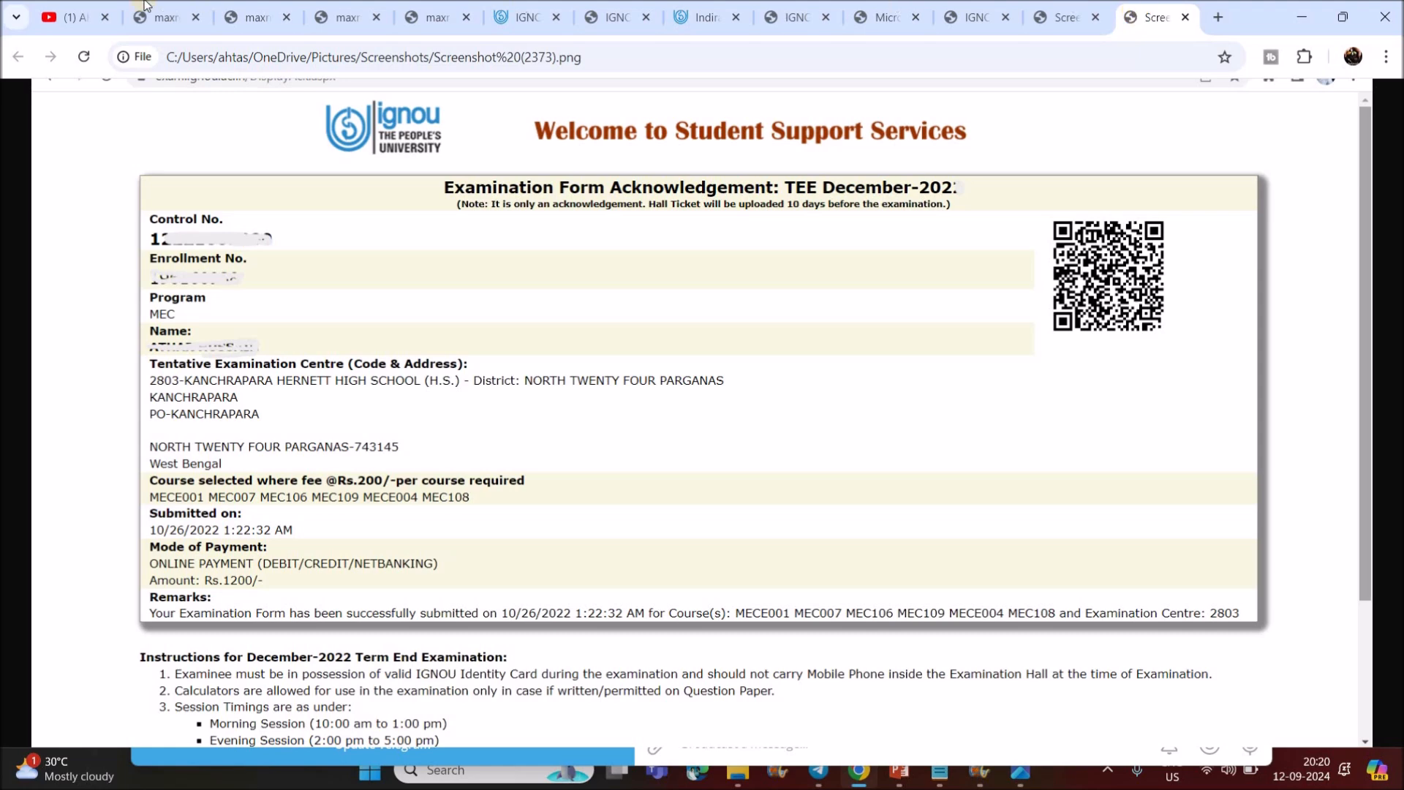
Step: Switch to the AH Helpline YouTube channel and set its subscription notifications to All
left_click(69, 17)
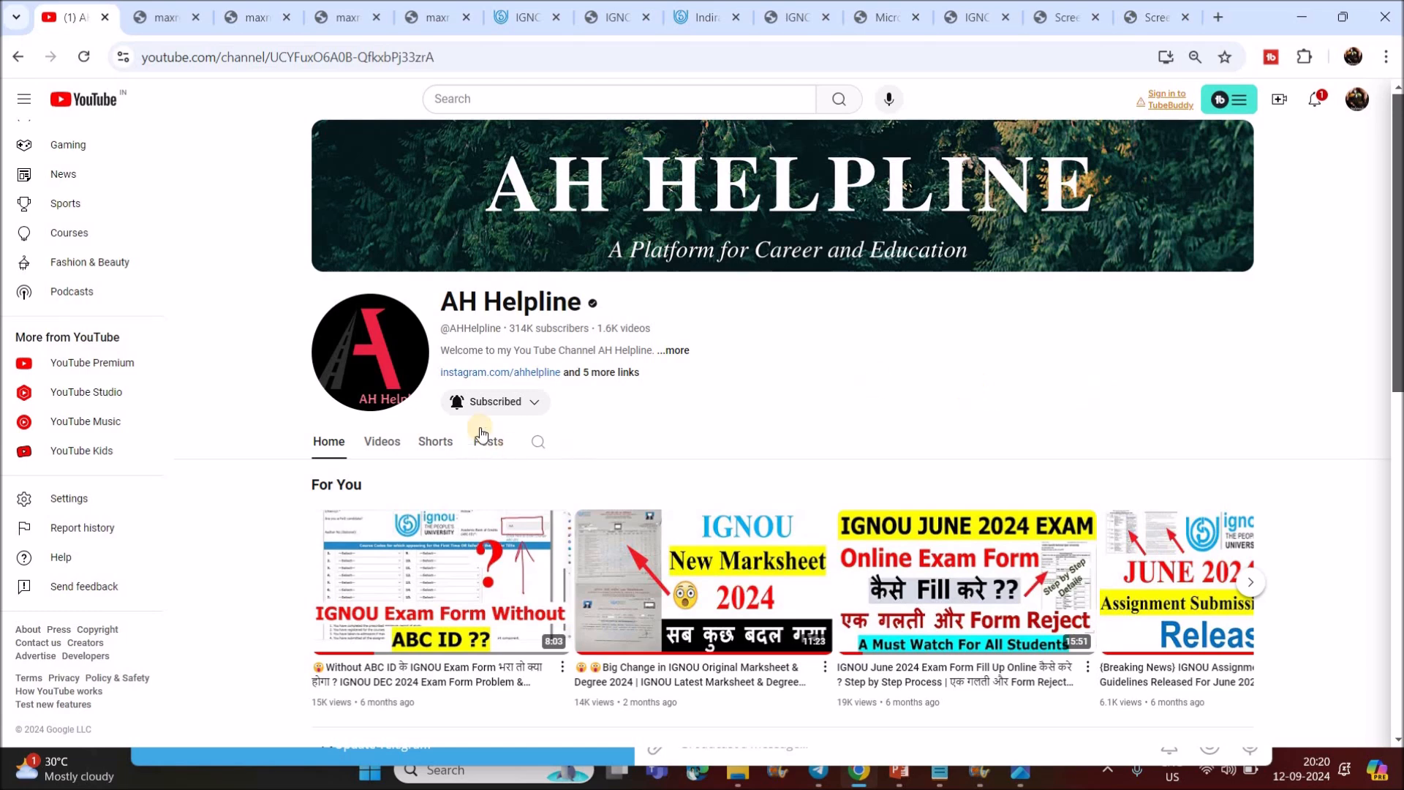
left_click(494, 402)
left_click(501, 432)
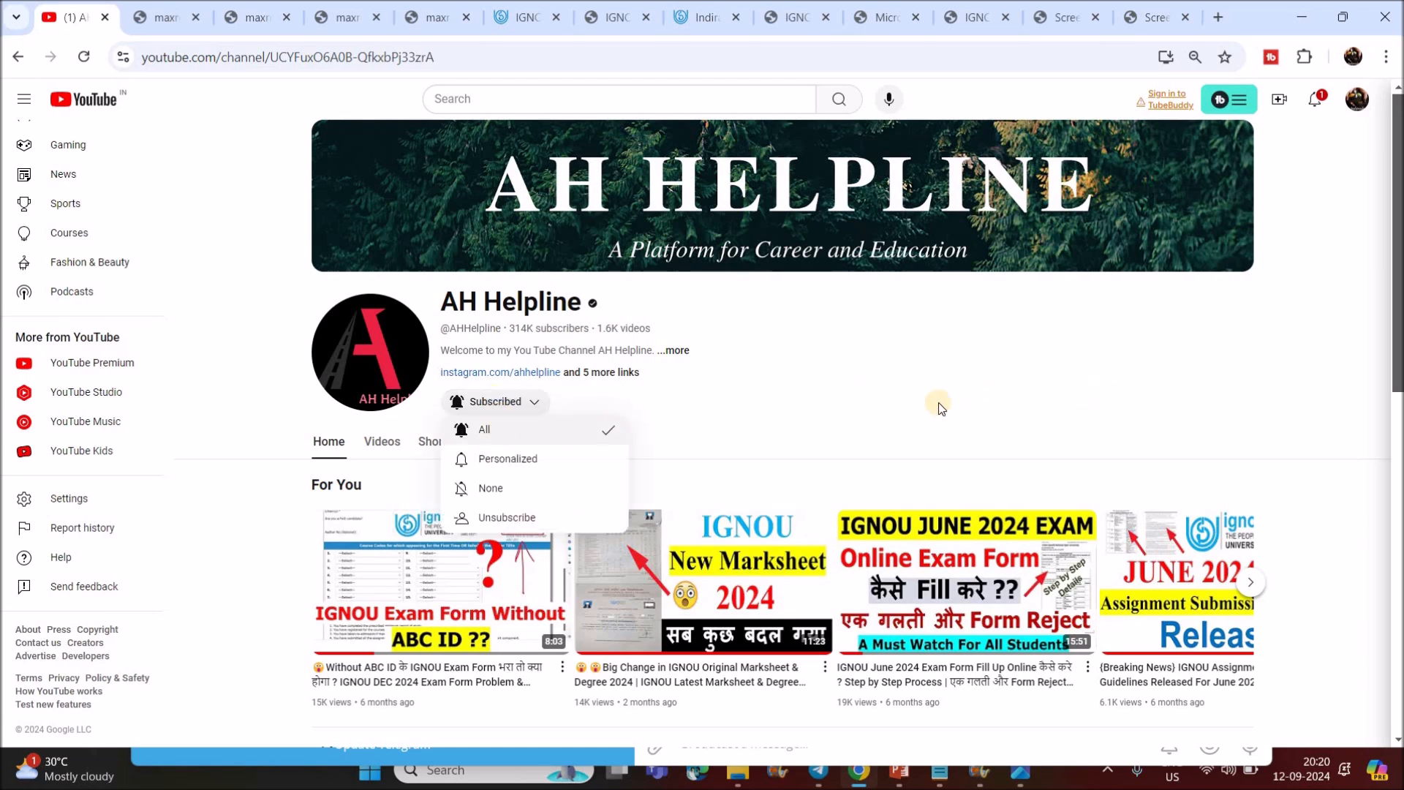